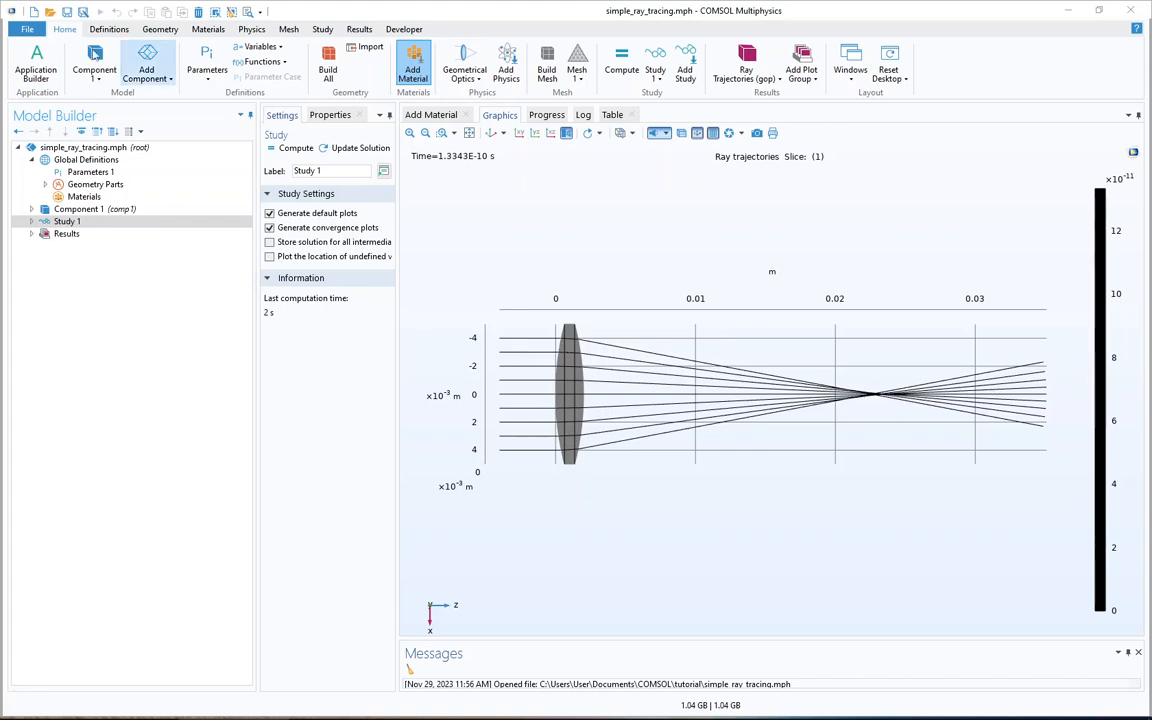
- Start a new model with the Model Wizard and choose the 3D space dimension
{"action": "left_click", "coordinate": [34, 12]}
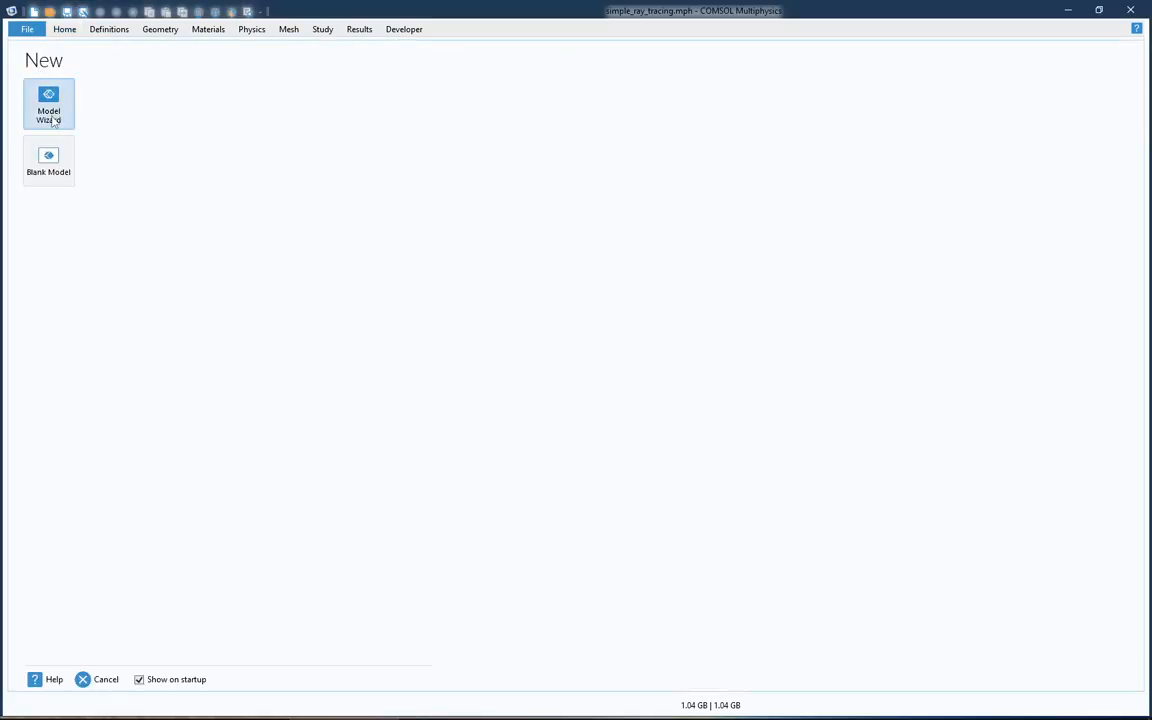
{"action": "left_click", "coordinate": [50, 118]}
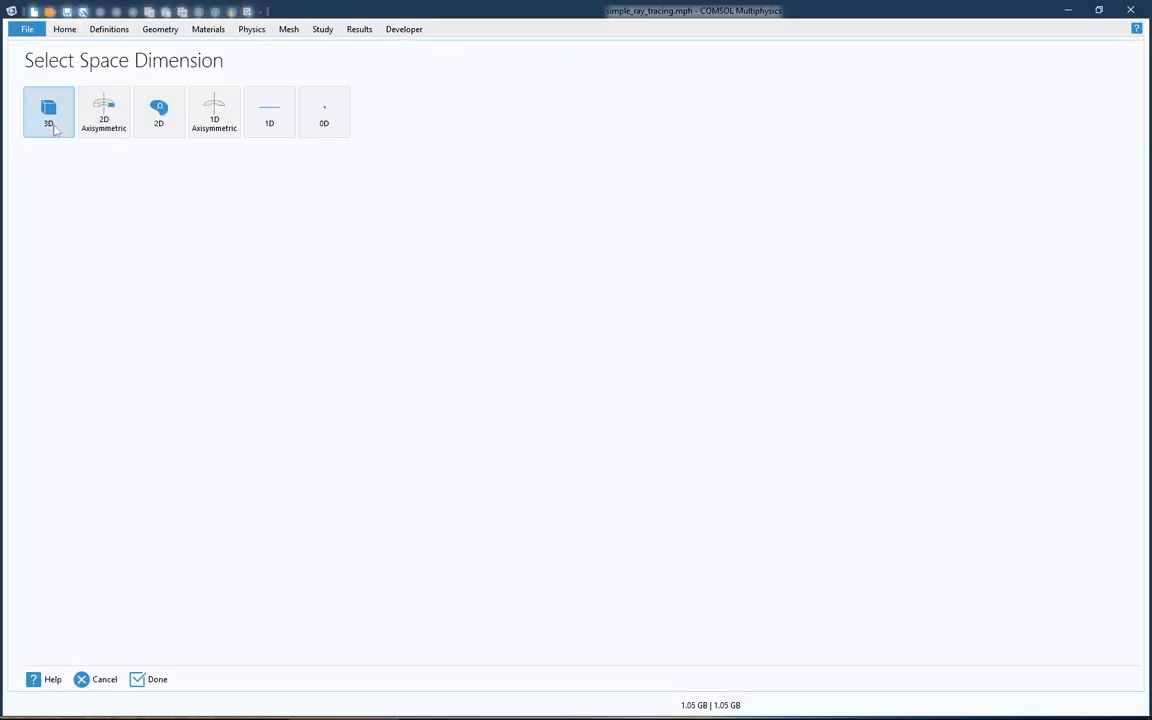
{"action": "left_click", "coordinate": [52, 118]}
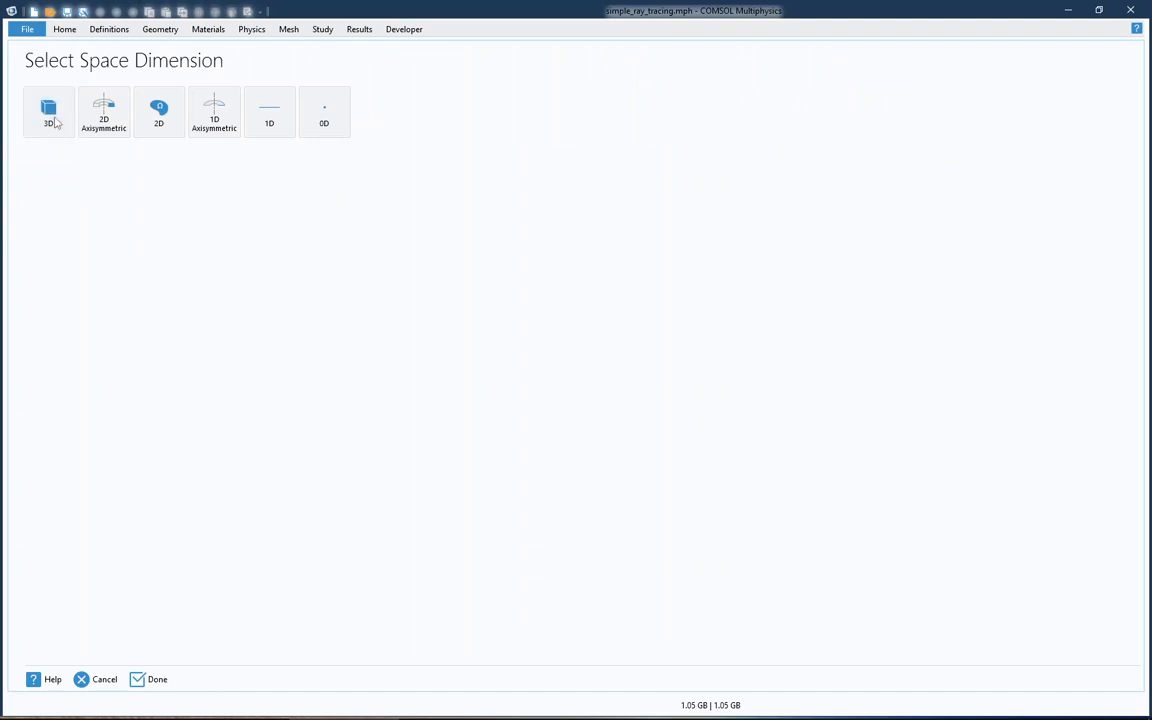
- Add the Geometrical Optics (gop) interface from the Ray Optics physics group to the new model
{"action": "left_click", "coordinate": [32, 211]}
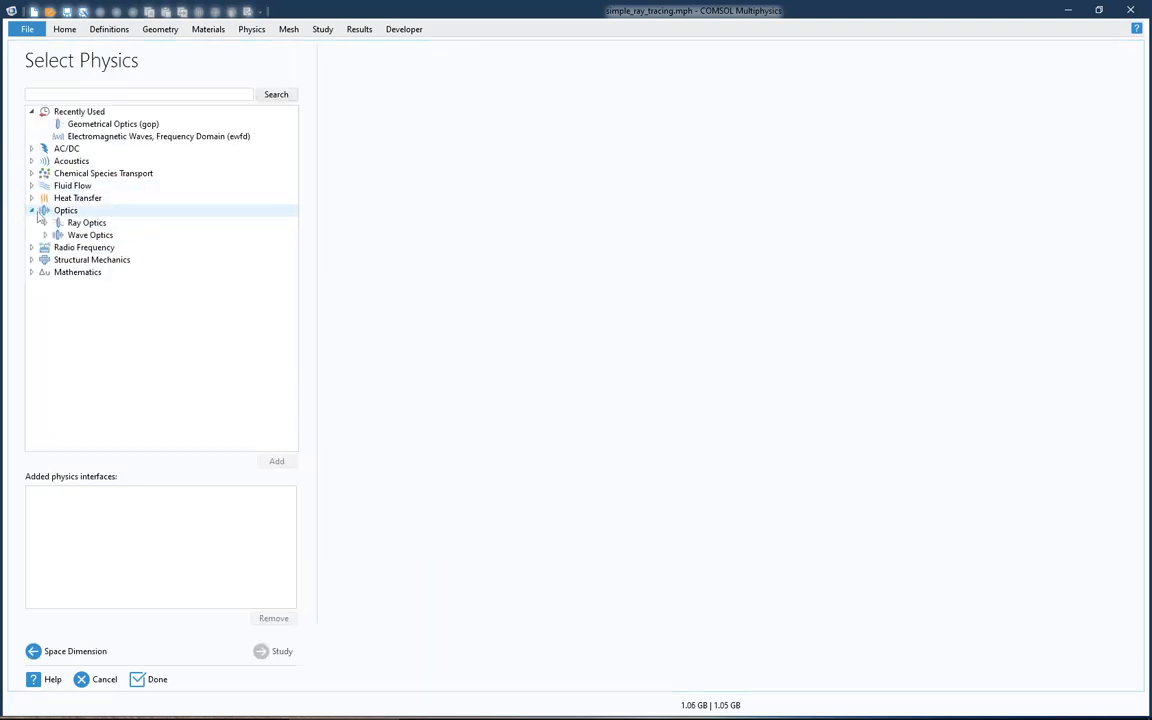
{"action": "left_click", "coordinate": [45, 222]}
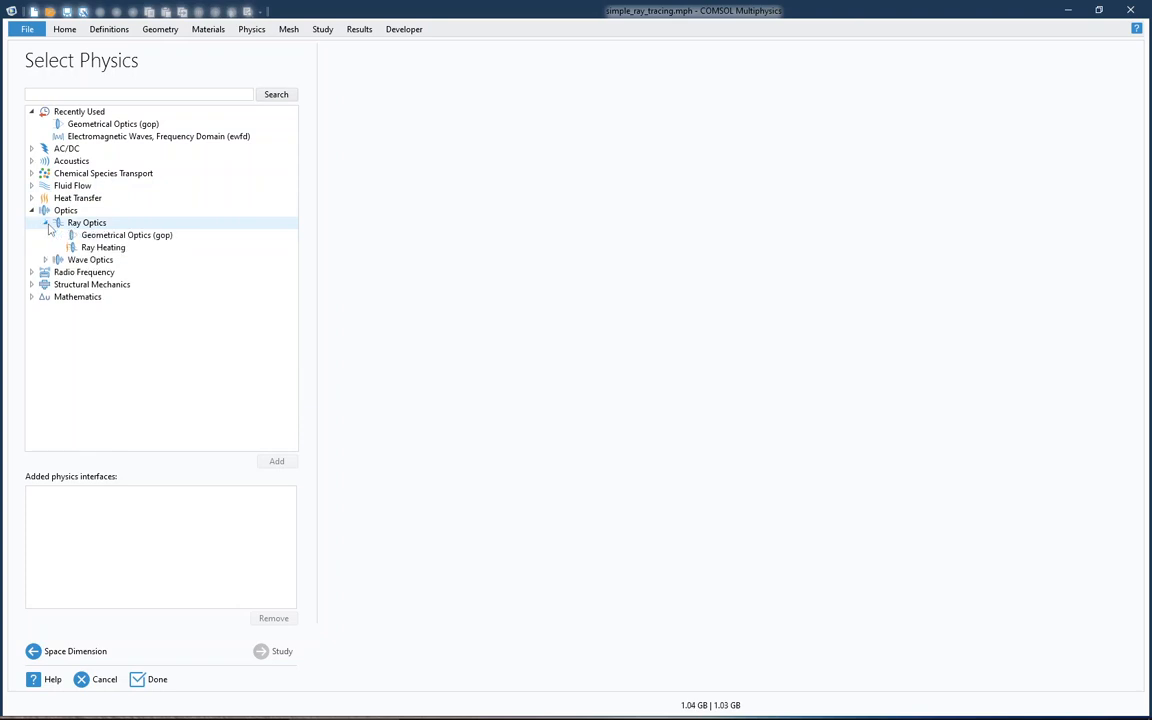
{"action": "left_click", "coordinate": [127, 236]}
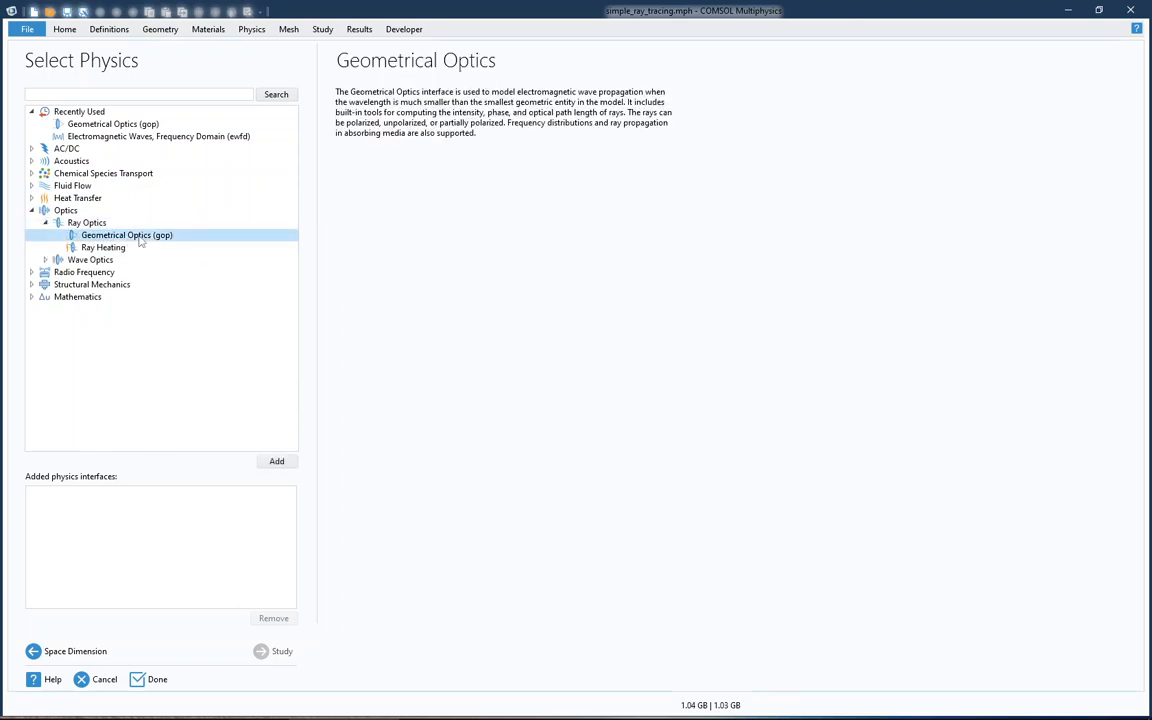
{"action": "left_click", "coordinate": [277, 462]}
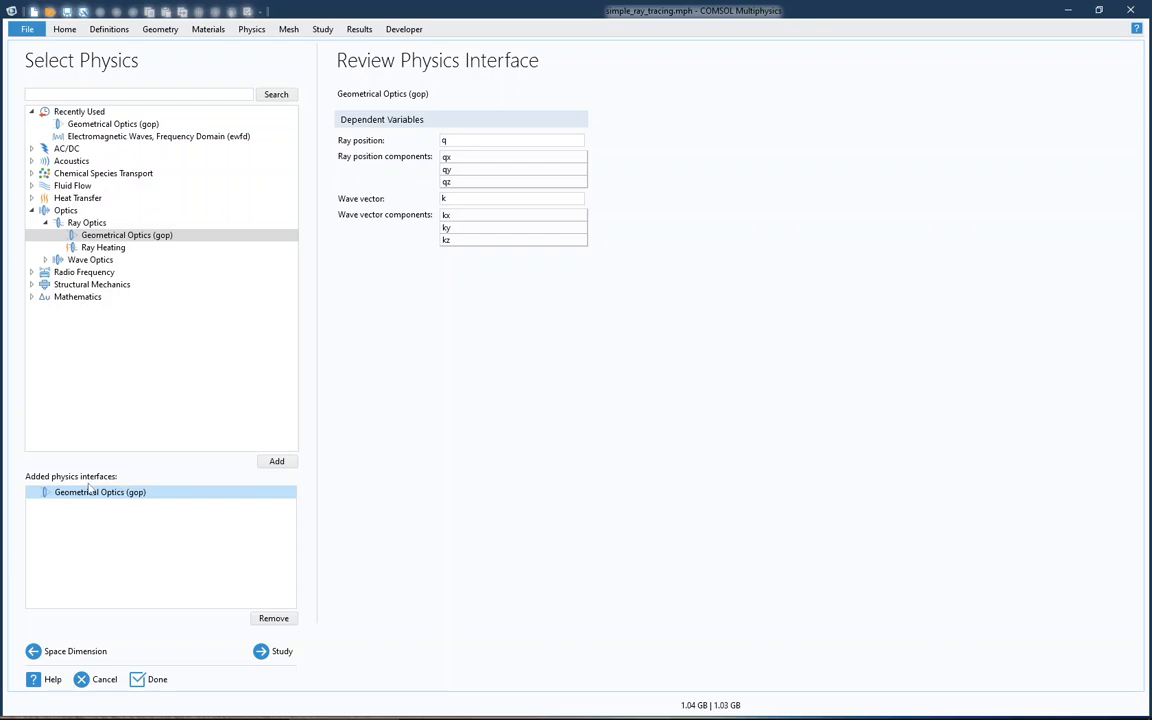
- Choose the preset Ray Tracing study, finish the wizard and answer the save prompt for the previous model
{"action": "left_click", "coordinate": [279, 652]}
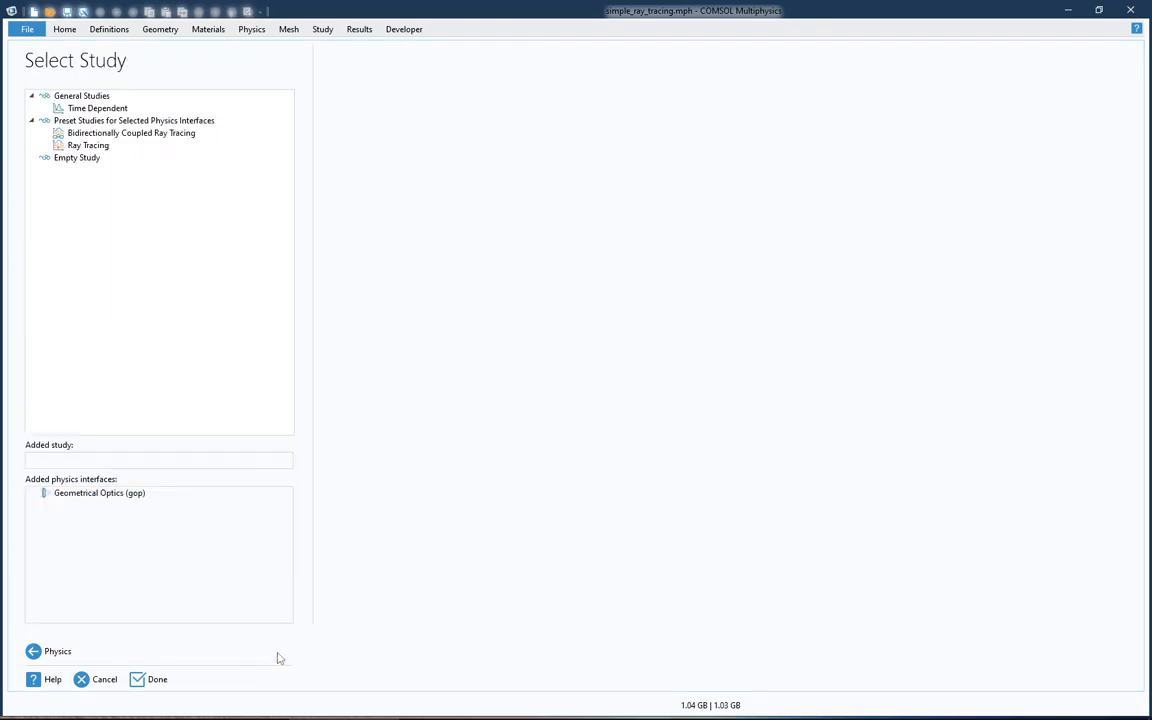
{"action": "left_click", "coordinate": [78, 146]}
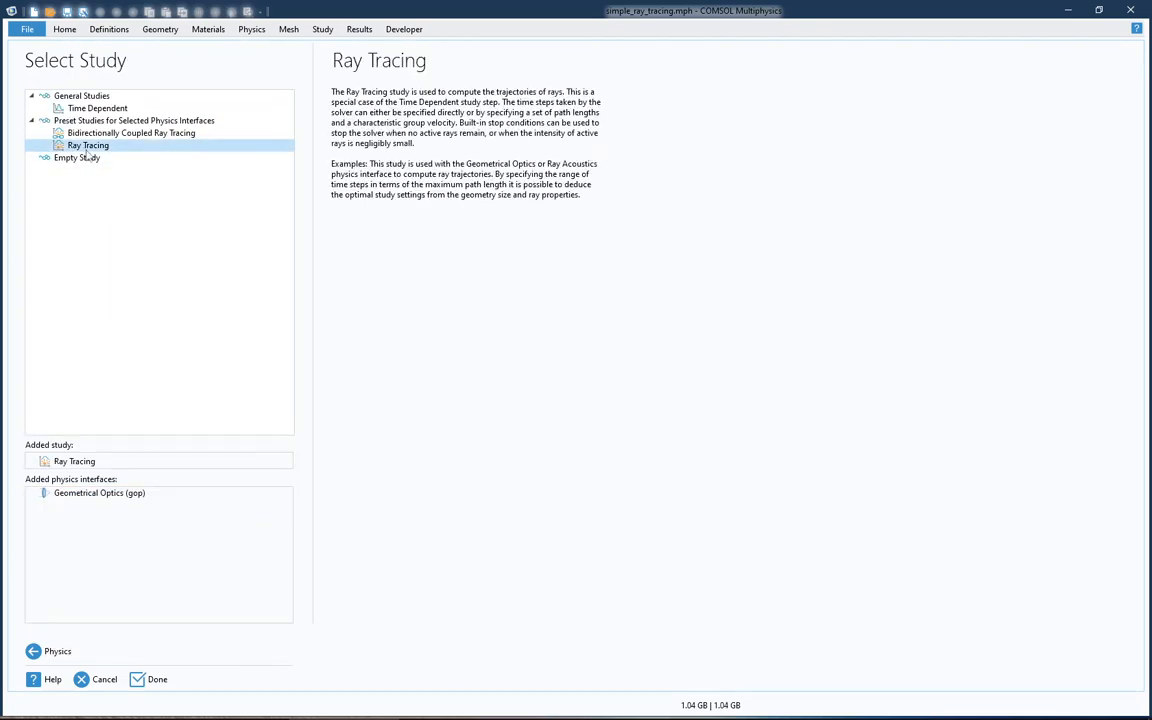
{"action": "left_click", "coordinate": [155, 680]}
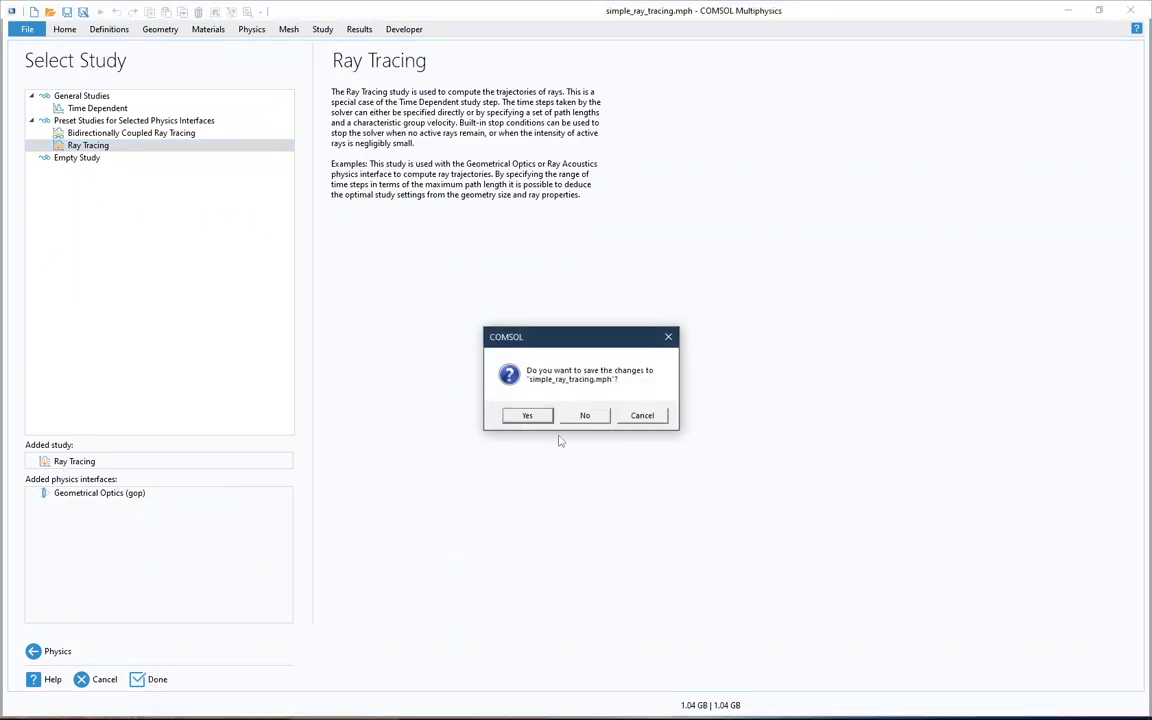
{"action": "left_click", "coordinate": [527, 384]}
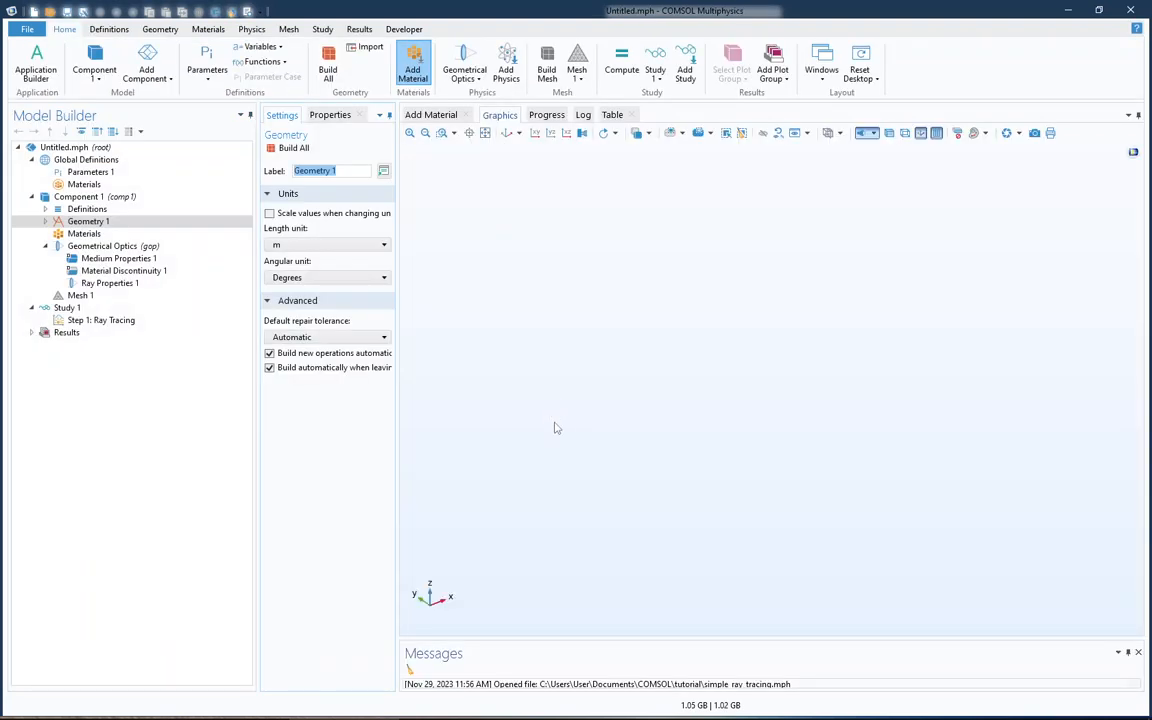
- Widen the settings area and open the part libraries for Geometry 1
{"action": "left_click_drag", "start_coordinate": [398, 388], "coordinate": [581, 368]}
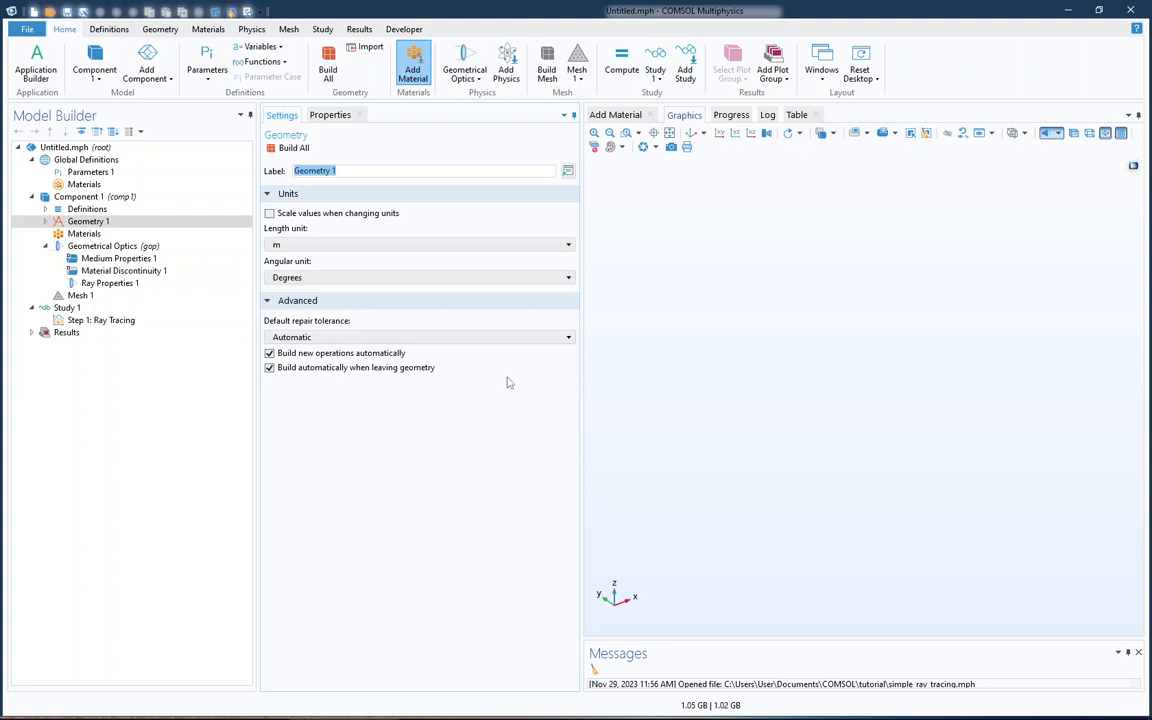
{"action": "right_click", "coordinate": [101, 228]}
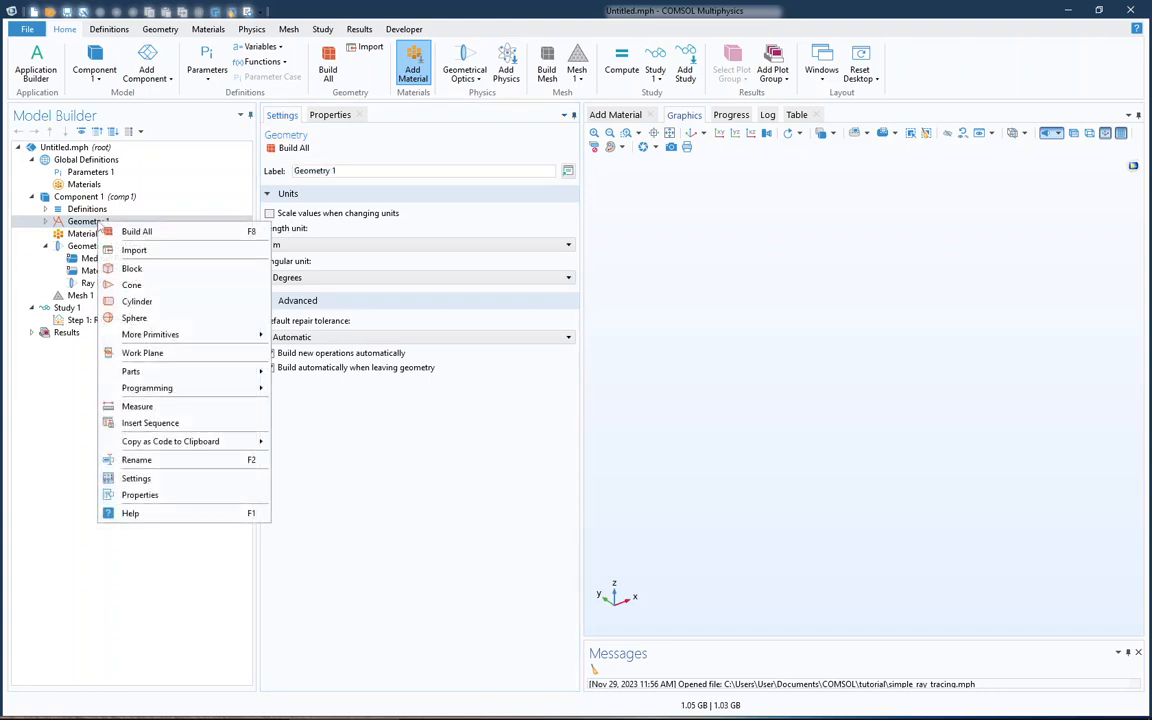
{"action": "left_click", "coordinate": [46, 341]}
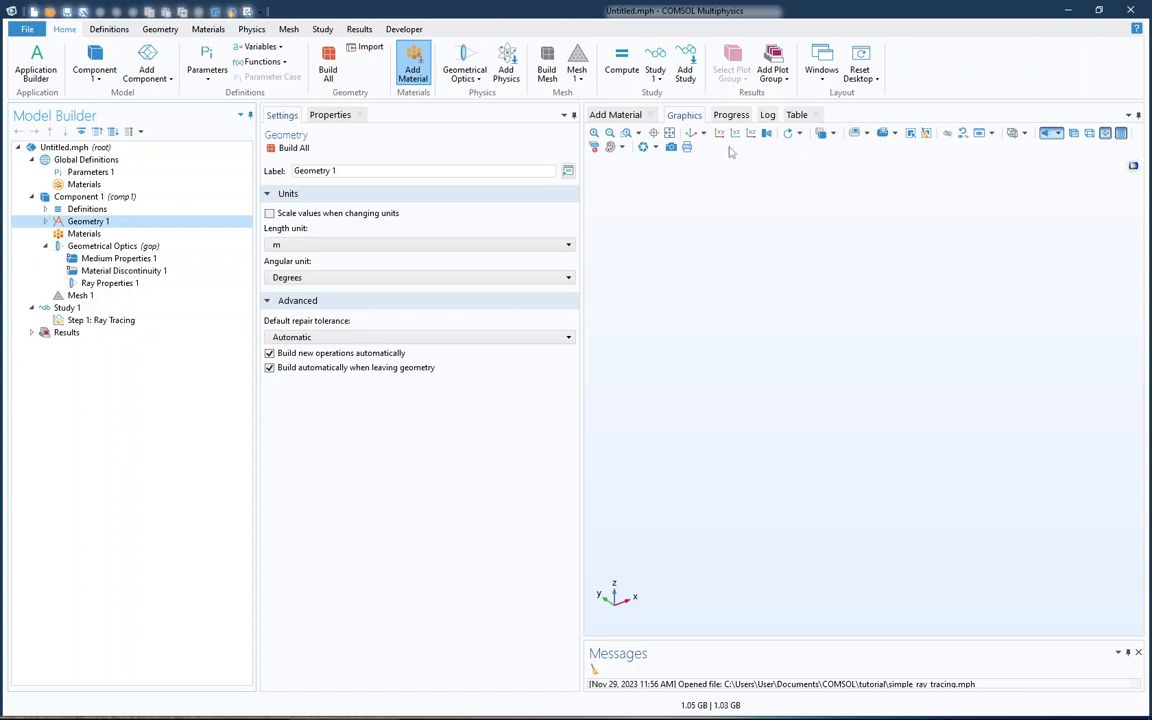
{"action": "right_click", "coordinate": [113, 224]}
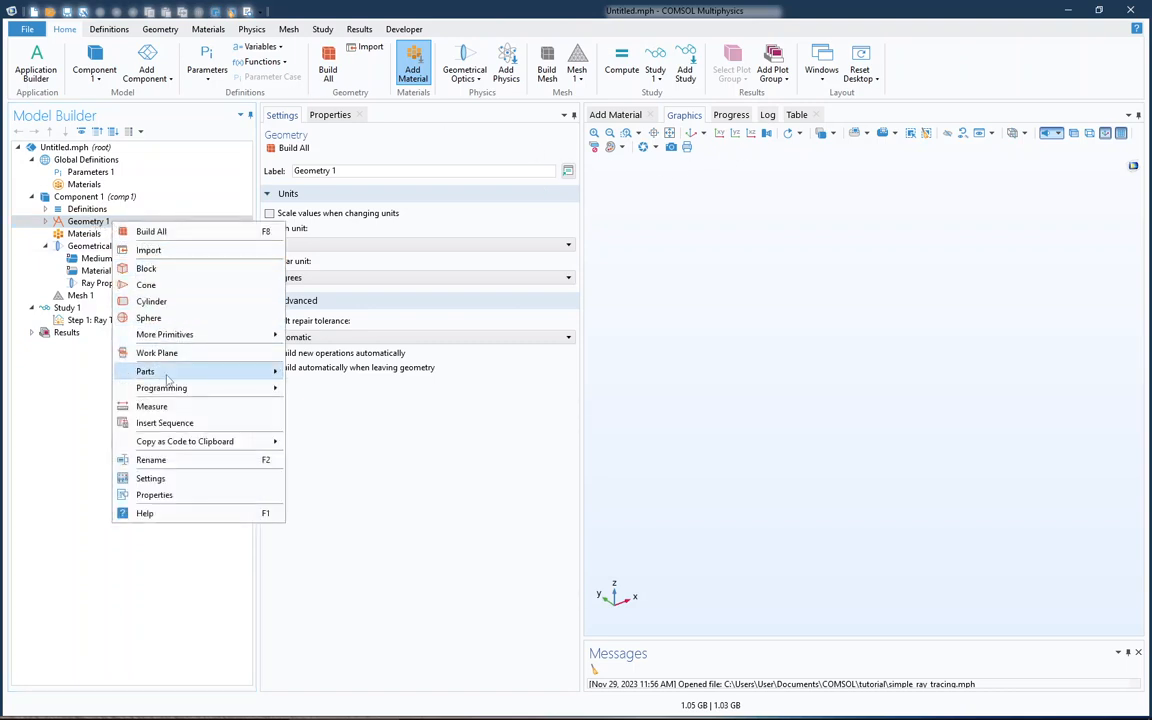
{"action": "mouse_move", "coordinate": [168, 376]}
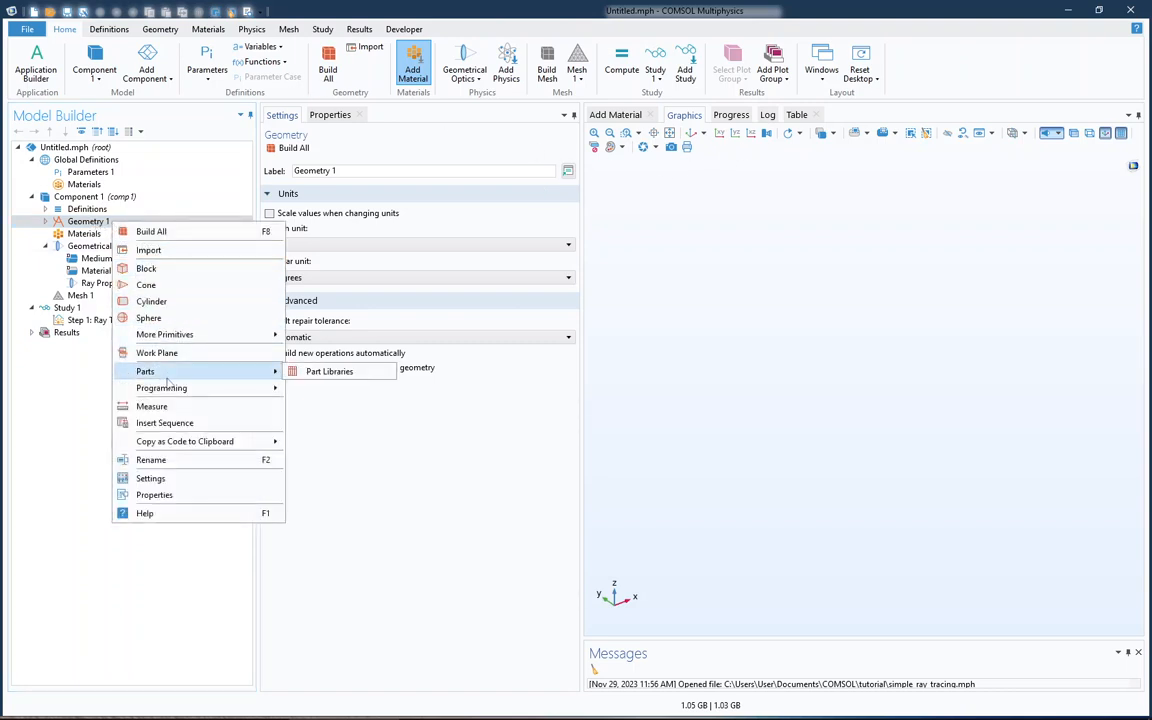
{"action": "left_click", "coordinate": [327, 373]}
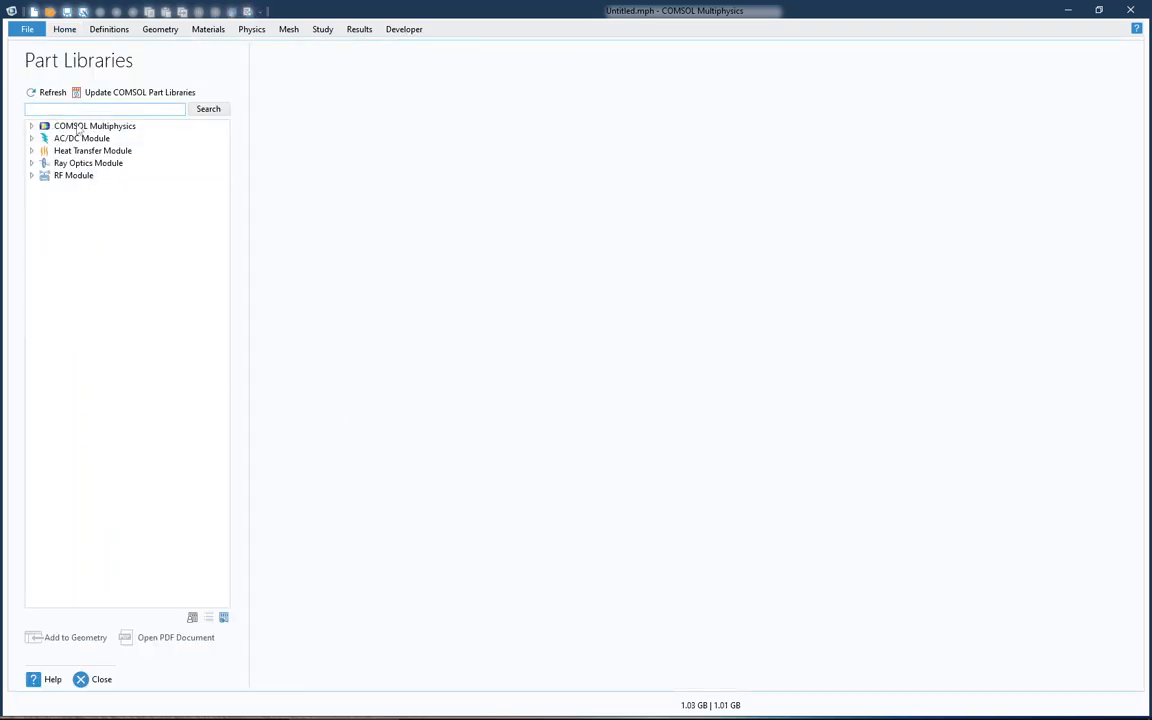
- Add the Ray Optics Module's 3D part spherical_equi_convex_lens_3d to the geometry, using the variant specified by radius of curvature and center thickness
{"action": "left_click", "coordinate": [32, 164]}
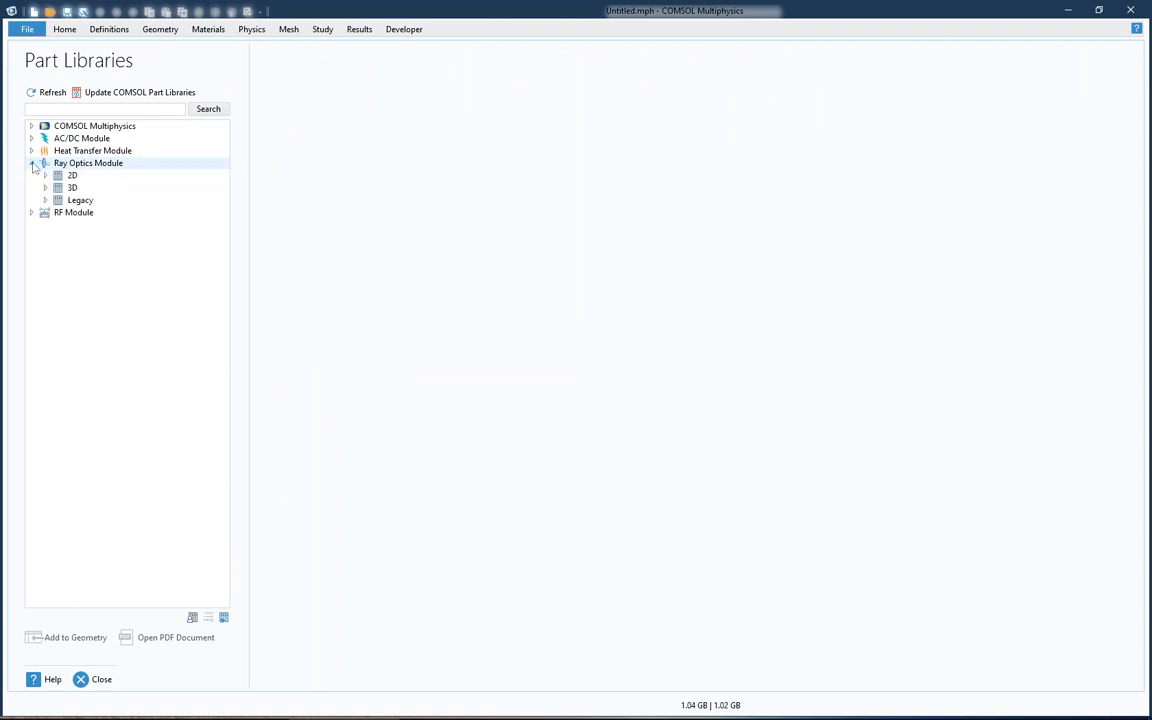
{"action": "left_click", "coordinate": [45, 189]}
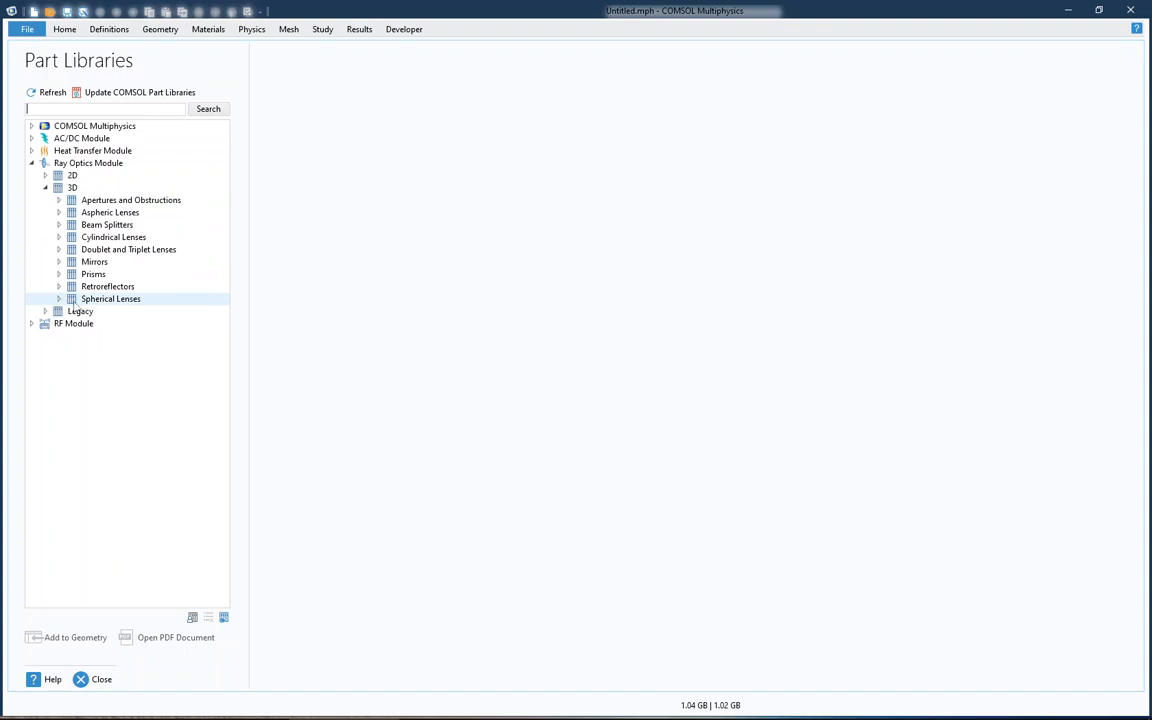
{"action": "double_click", "coordinate": [103, 301]}
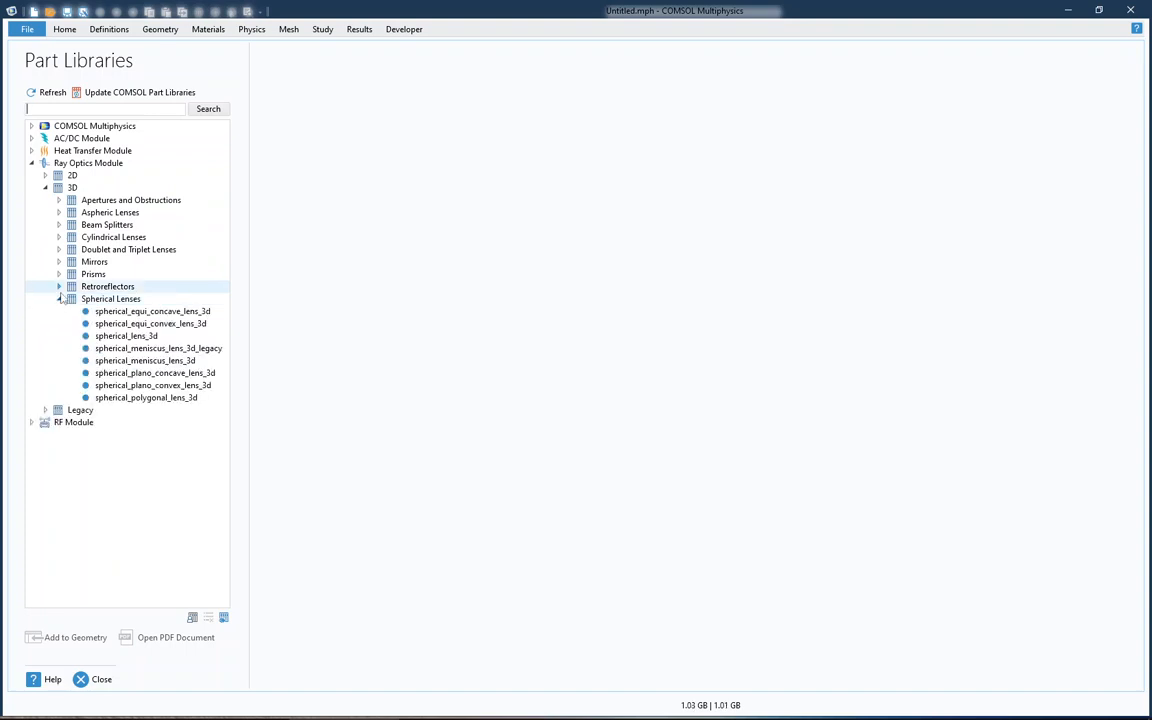
{"action": "left_click", "coordinate": [139, 326]}
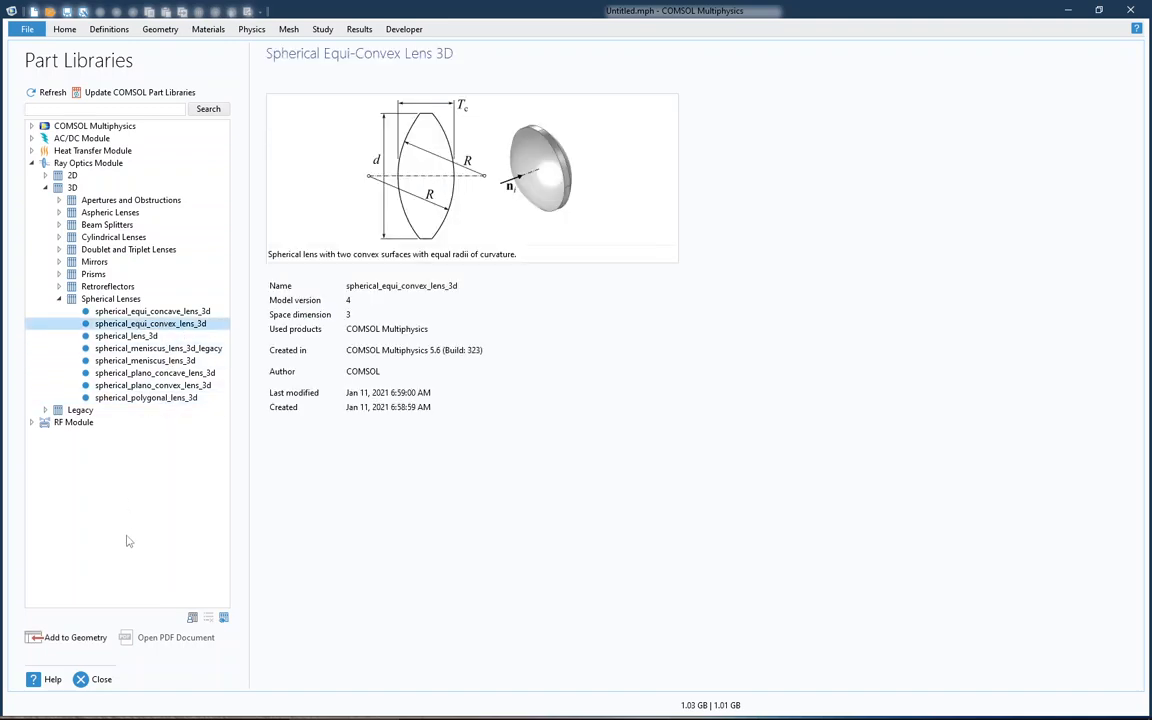
{"action": "left_click", "coordinate": [50, 639]}
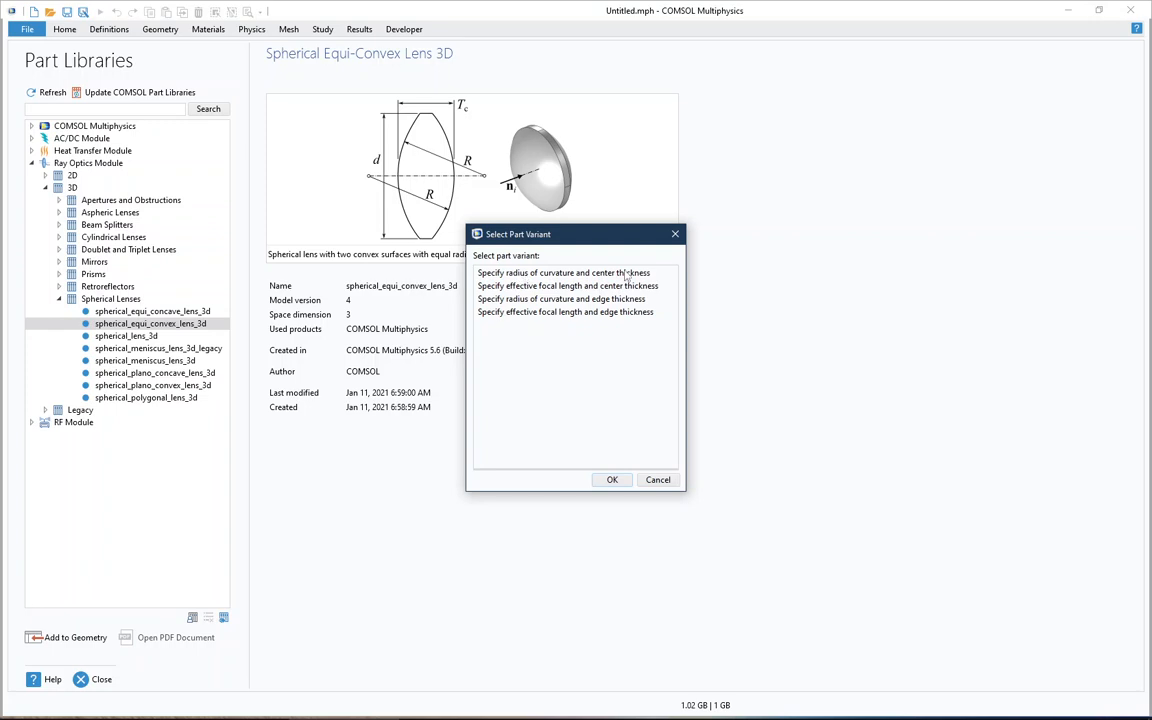
{"action": "left_click", "coordinate": [526, 275]}
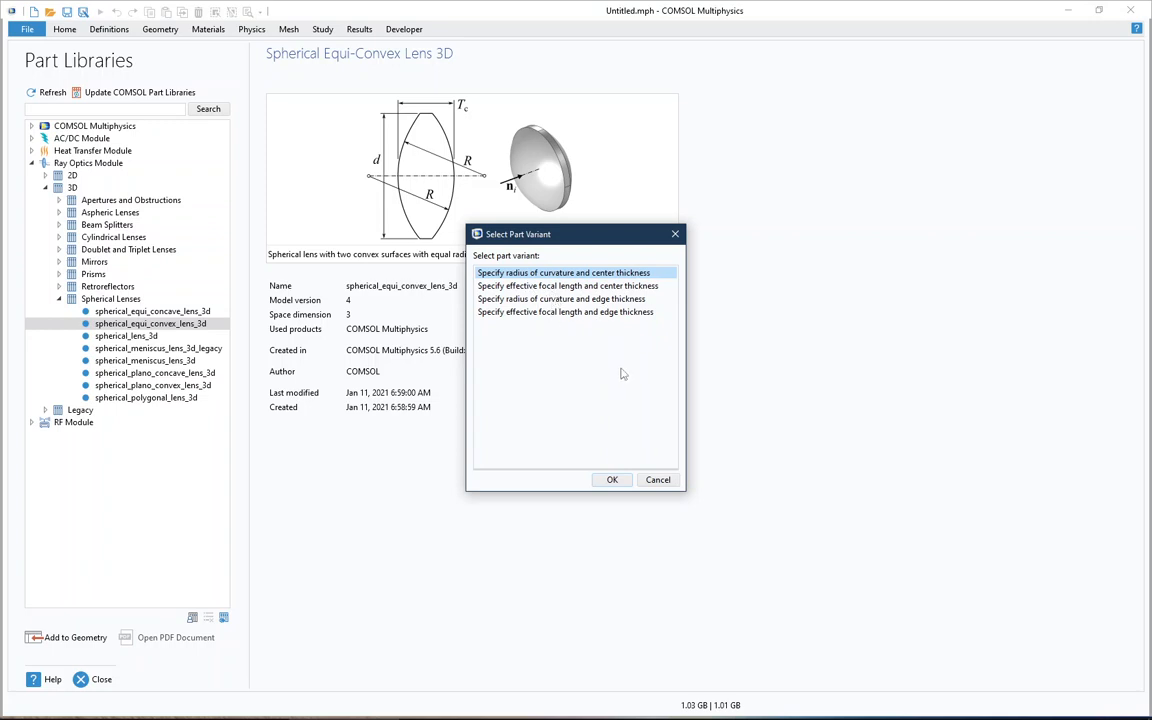
{"action": "left_click", "coordinate": [612, 480]}
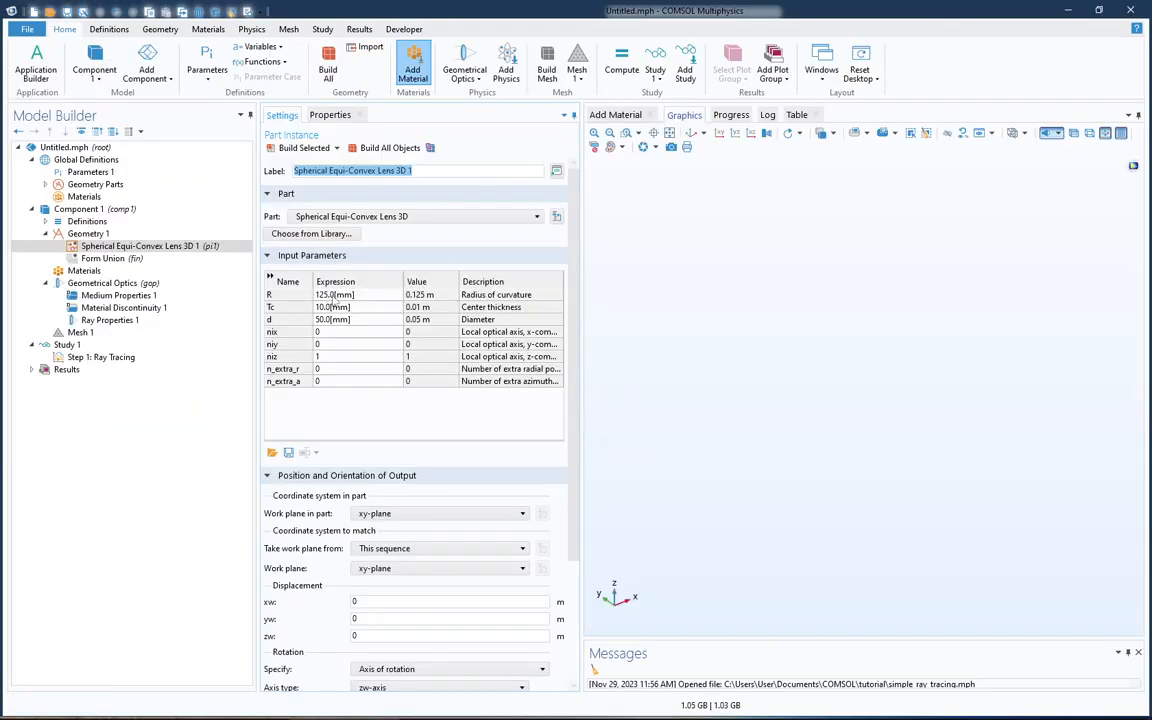
- Set the lens's radius of curvature to 20.0[mm], center thickness to 2.0[mm] and diameter to 10.0[mm]
{"action": "left_click", "coordinate": [330, 295]}
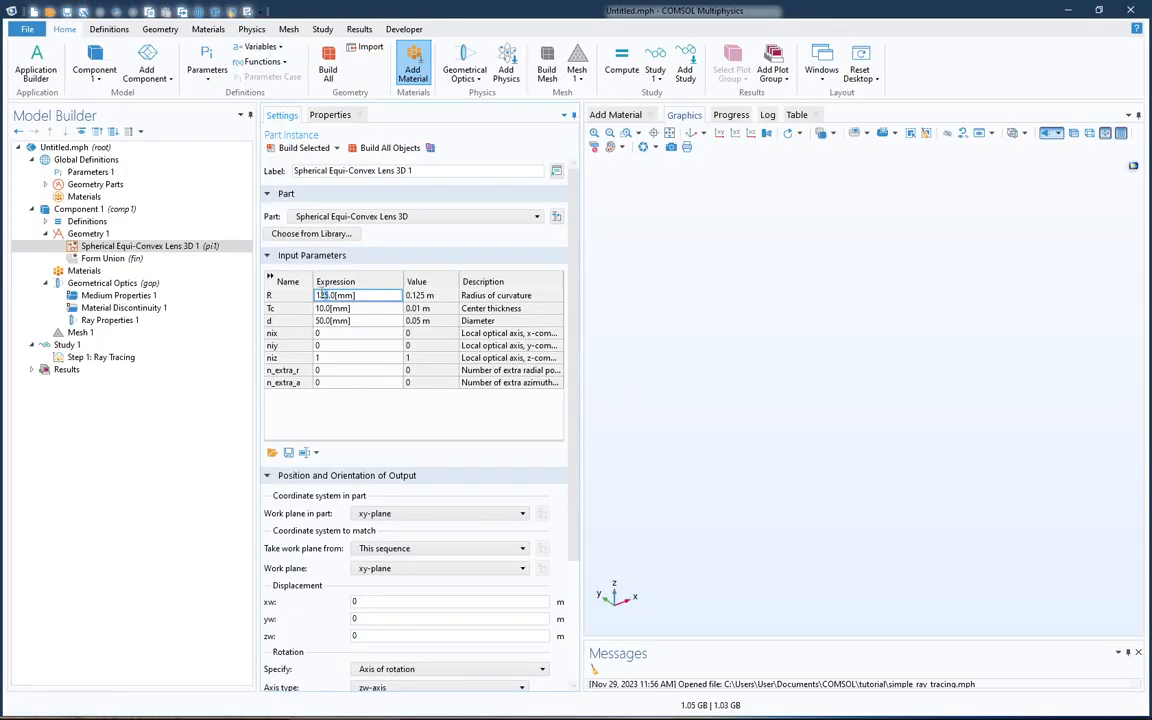
{"action": "type", "text": "20"}
{"action": "left_click", "coordinate": [317, 308]}
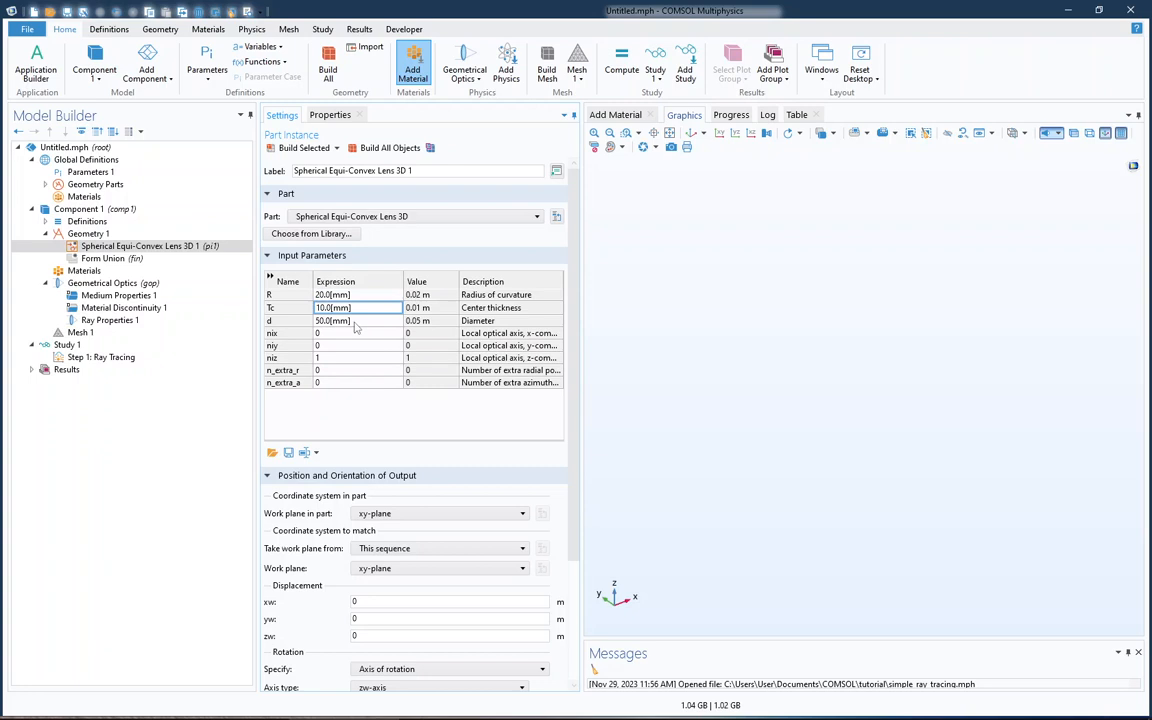
{"action": "type", "text": "2"}
{"action": "left_click", "coordinate": [317, 321]}
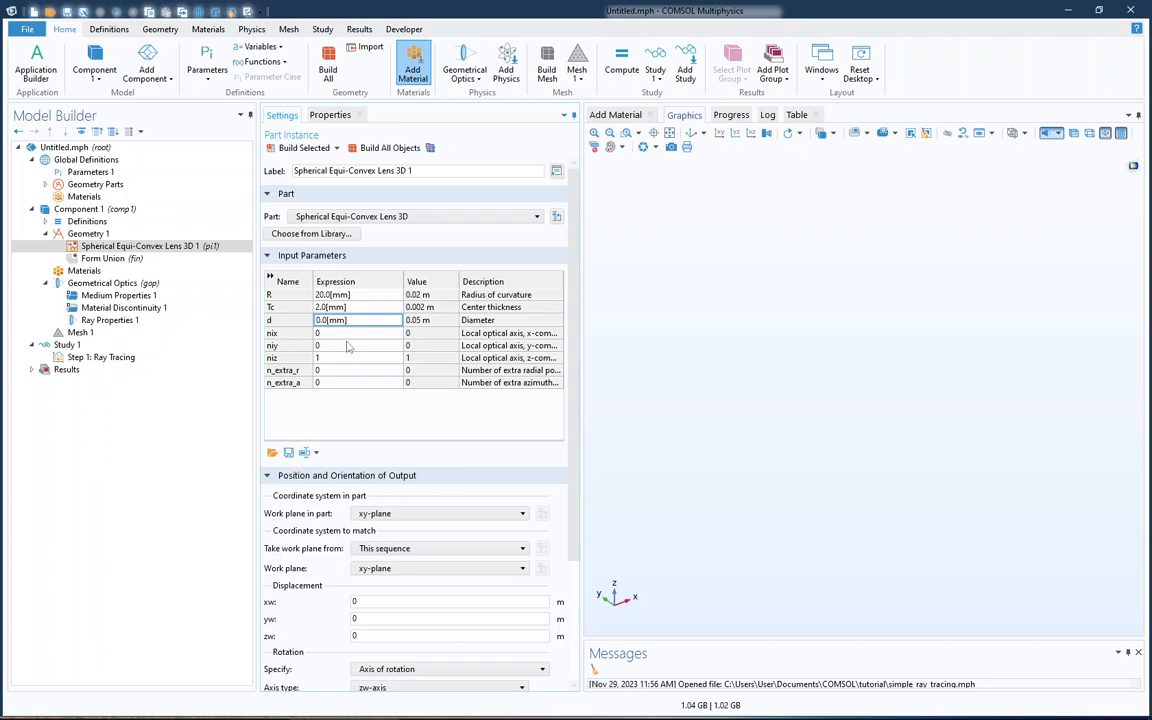
{"action": "type", "text": "1"}
{"action": "key", "text": "Return"}
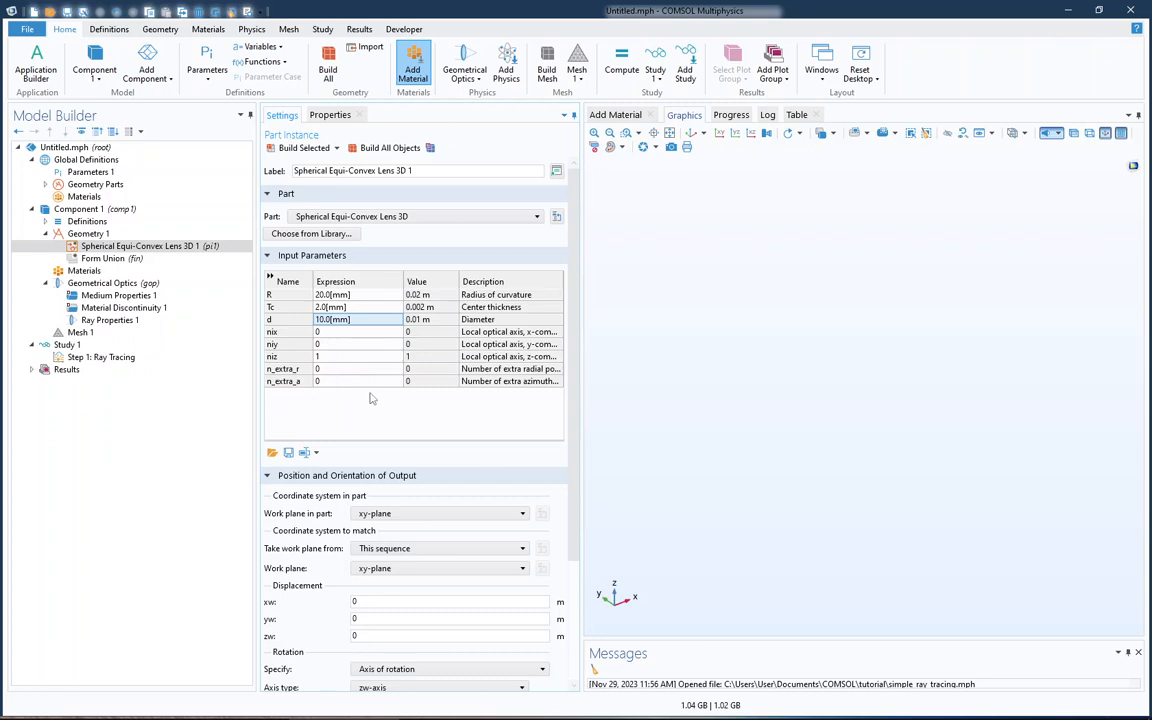
- Build the spherical equi-convex lens part and inspect its geometry
{"action": "scroll", "coordinate": [571, 458], "scroll_direction": "down", "scroll_amount": 4}
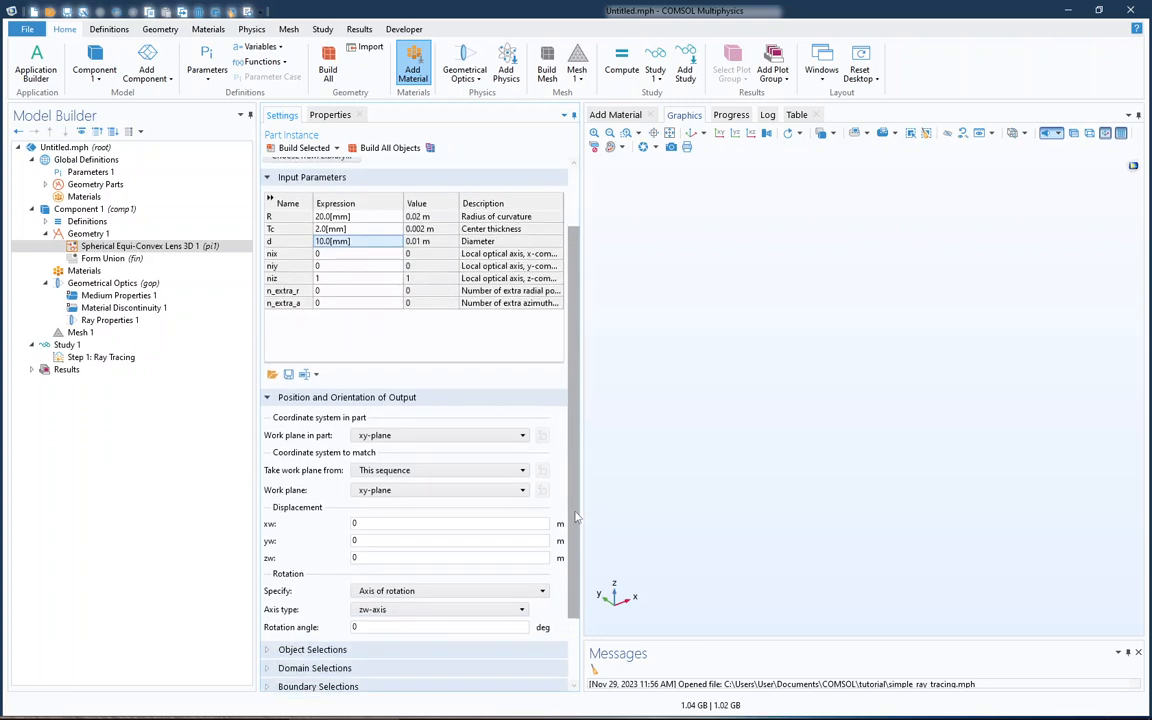
{"action": "scroll", "coordinate": [571, 458], "scroll_direction": "up", "scroll_amount": 4}
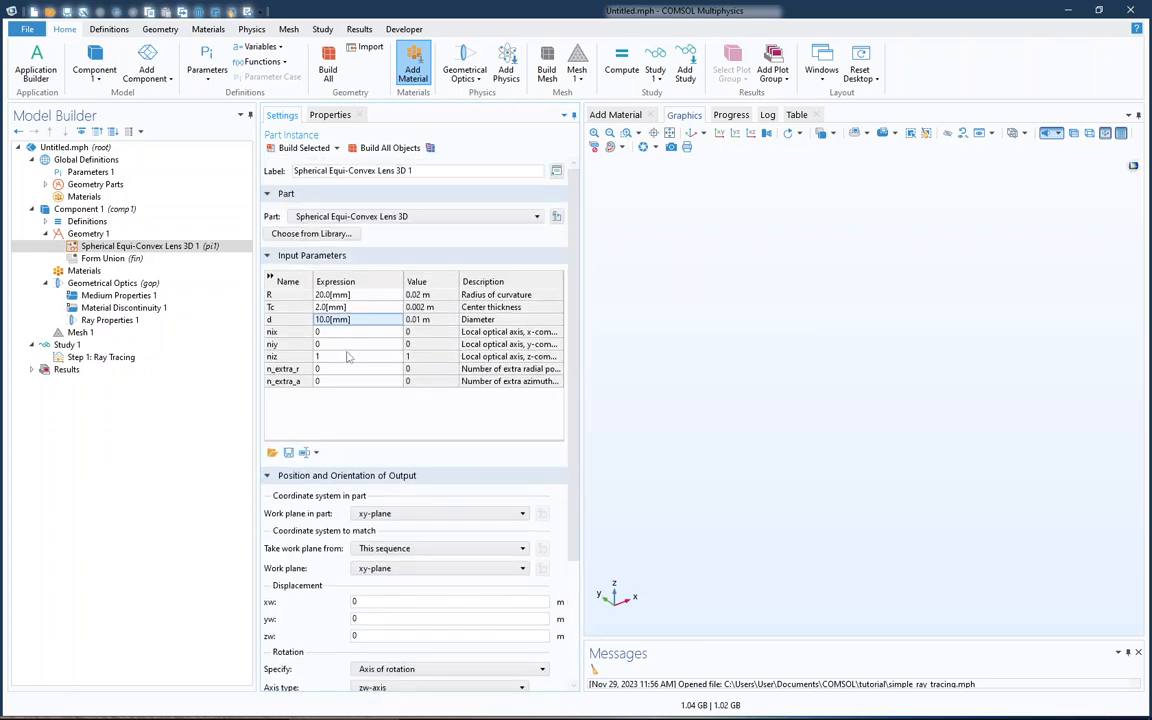
{"action": "left_click", "coordinate": [299, 149]}
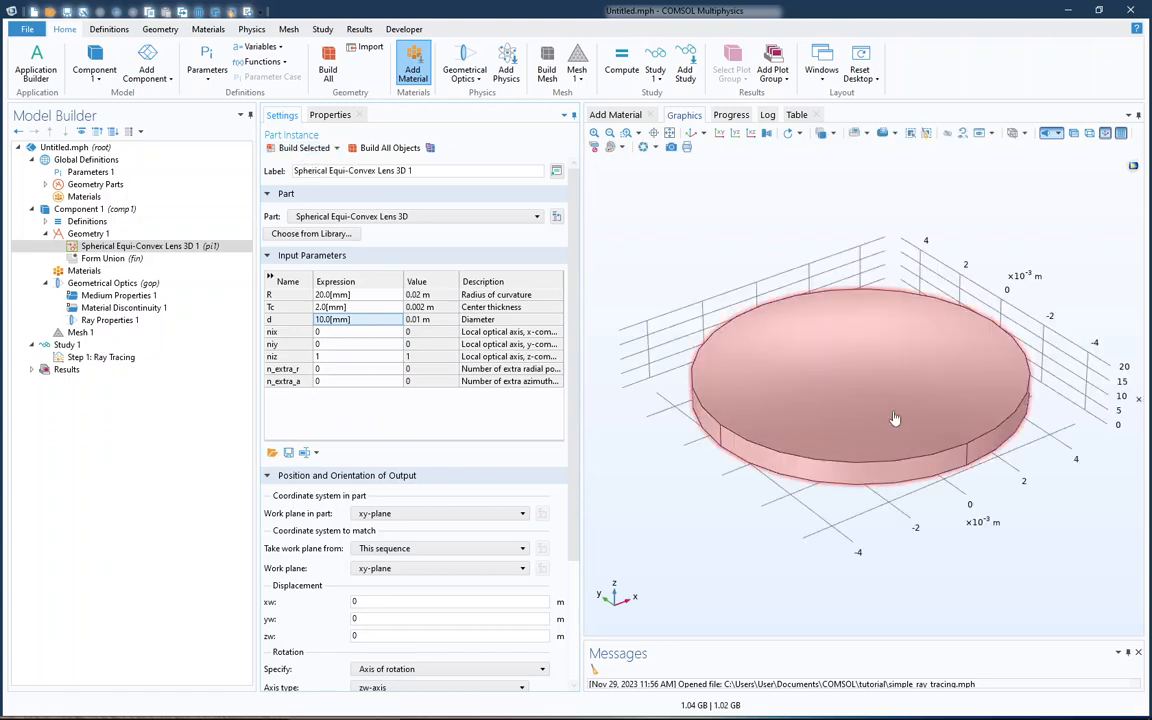
{"action": "mouse_move", "coordinate": [689, 514]}
{"action": "left_mouse_down"}
{"action": "mouse_move", "coordinate": [692, 345]}
{"action": "mouse_move", "coordinate": [694, 499]}
{"action": "left_mouse_up"}
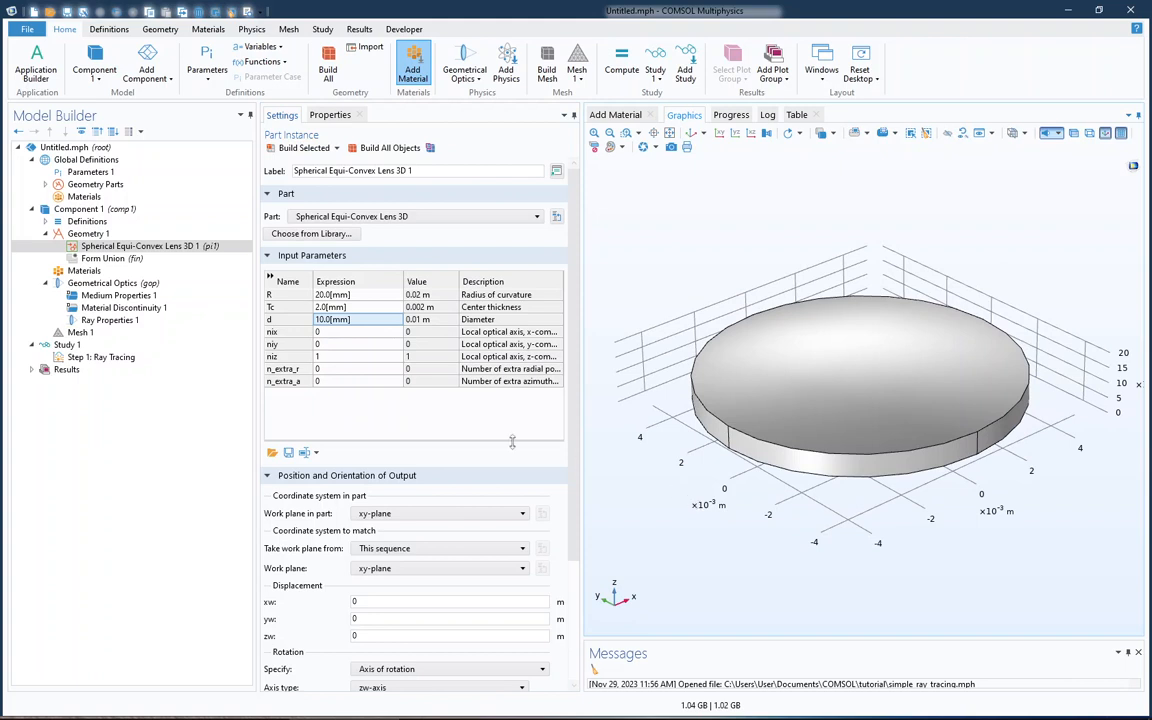
- Add Silica glass from the material library to Component 1 and review its domain assignment and properties
{"action": "right_click", "coordinate": [84, 271]}
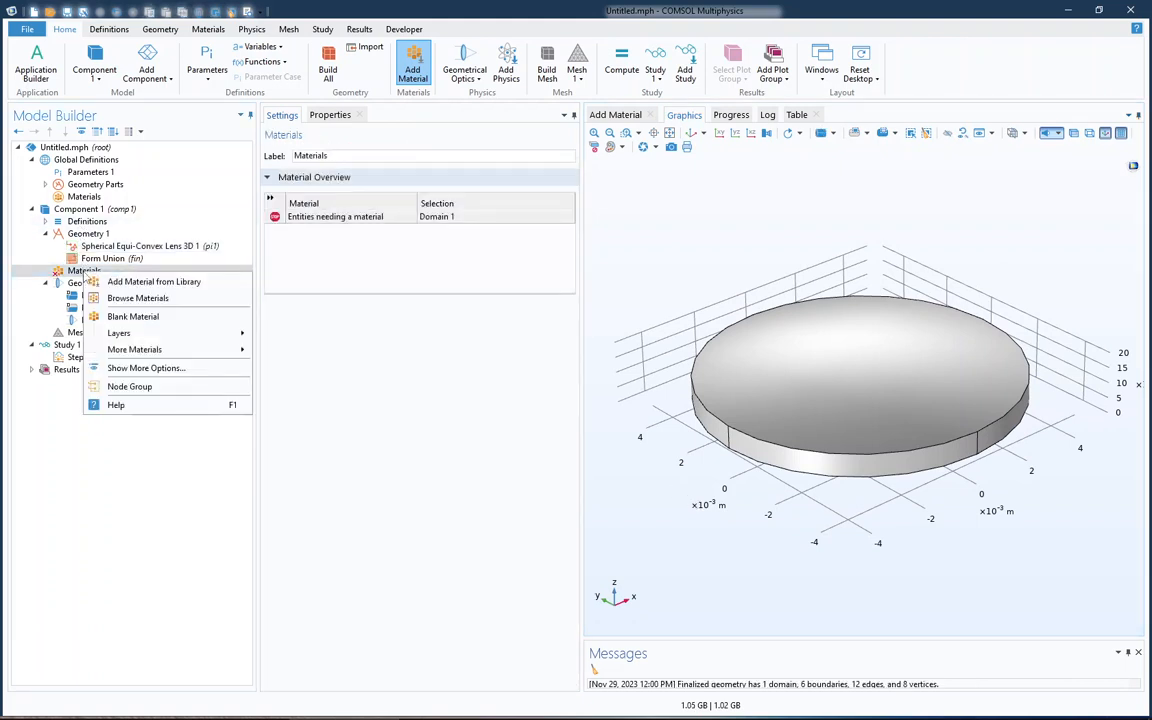
{"action": "left_click", "coordinate": [108, 282]}
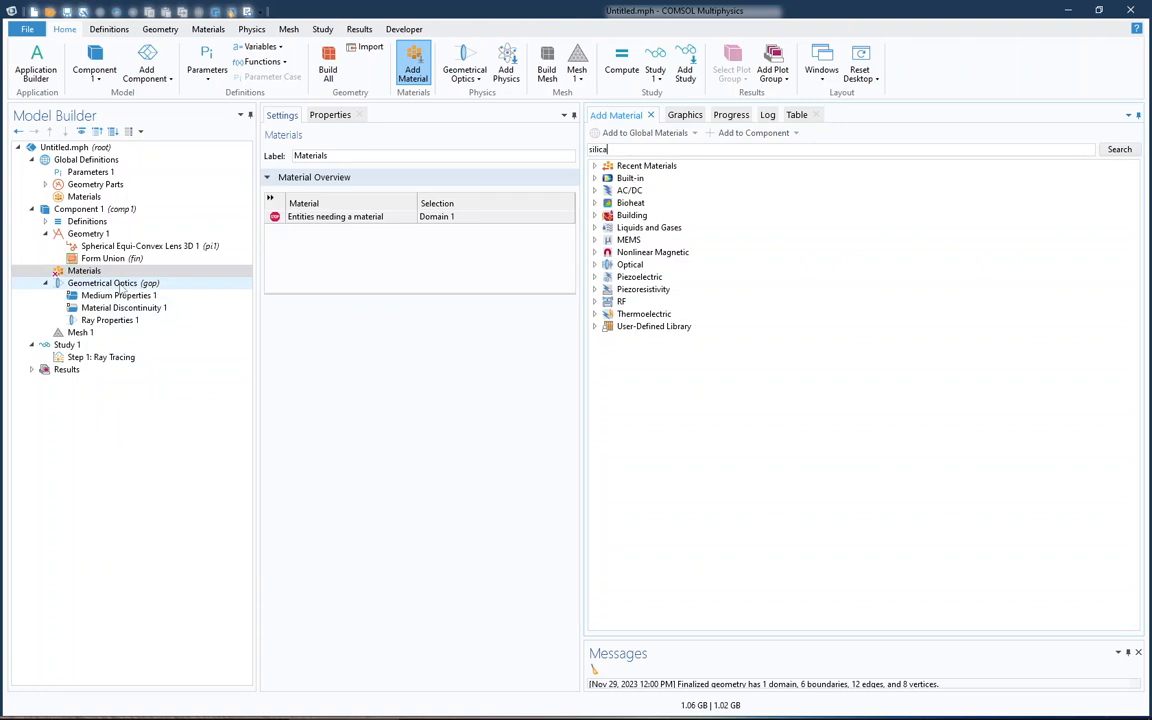
{"action": "right_click", "coordinate": [652, 179]}
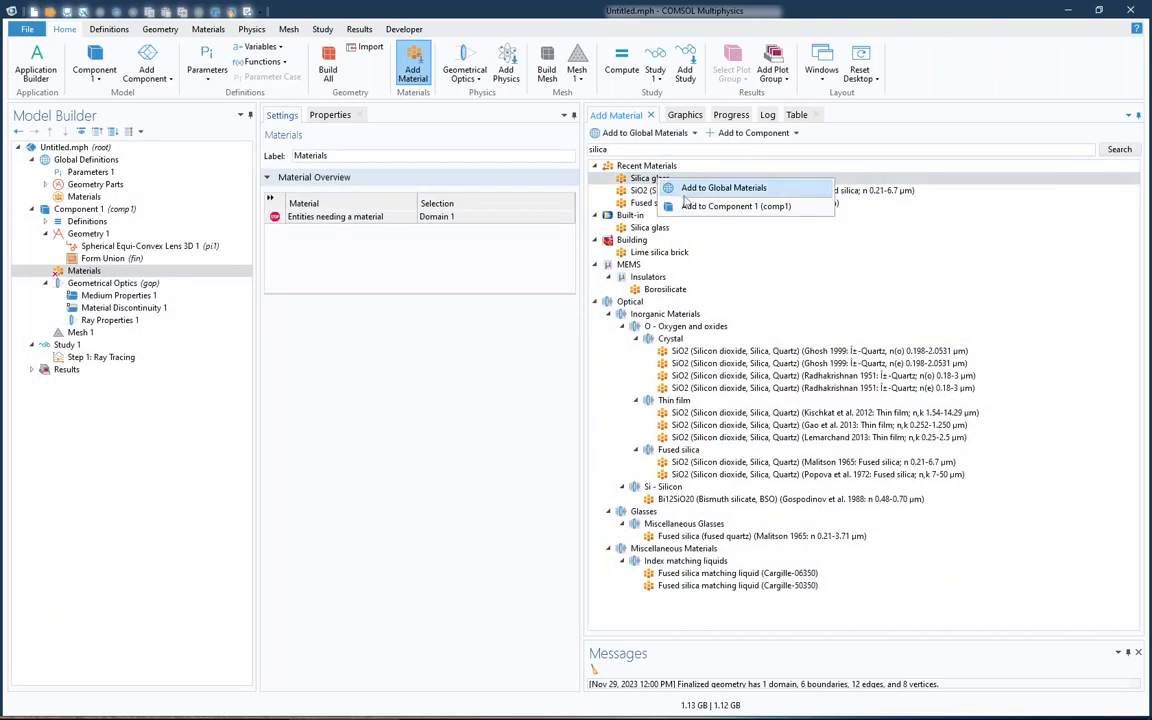
{"action": "left_click", "coordinate": [725, 207]}
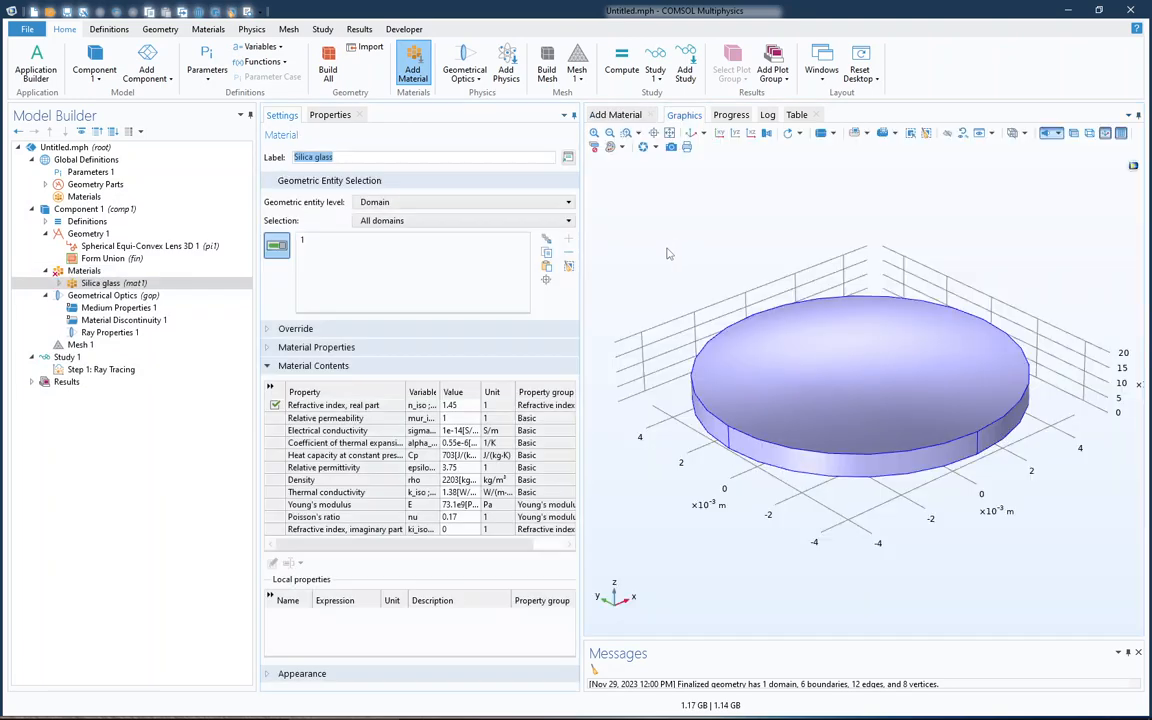
{"action": "left_click", "coordinate": [84, 271]}
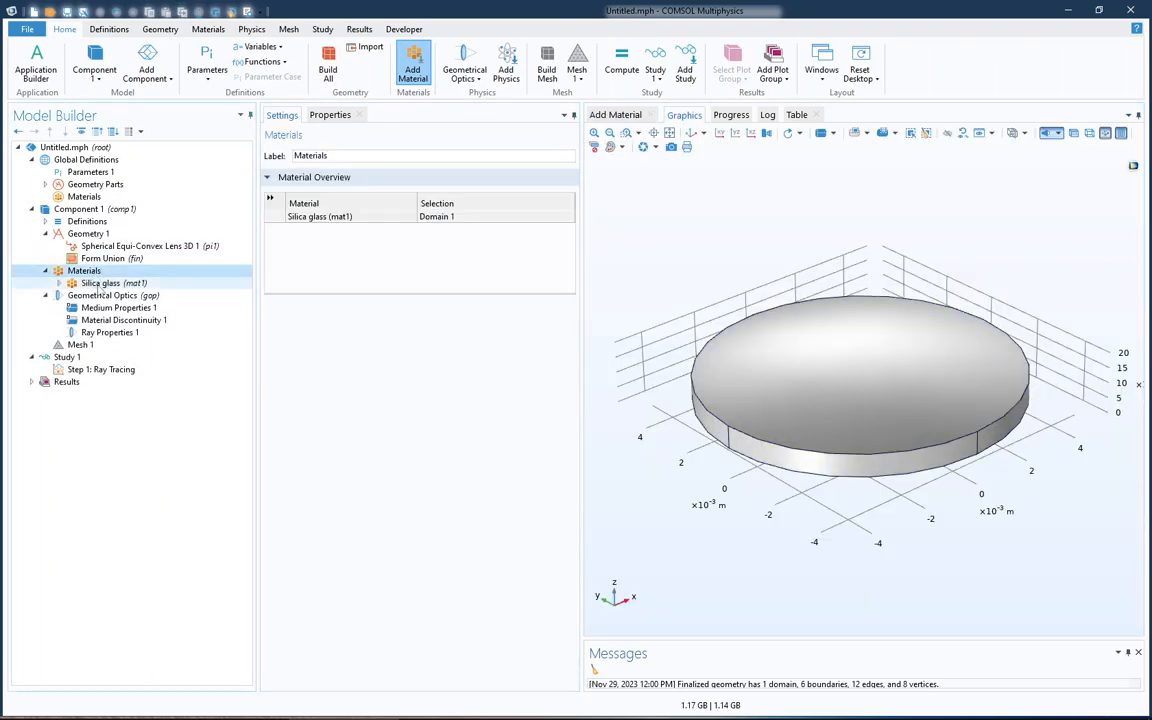
{"action": "left_click", "coordinate": [100, 284]}
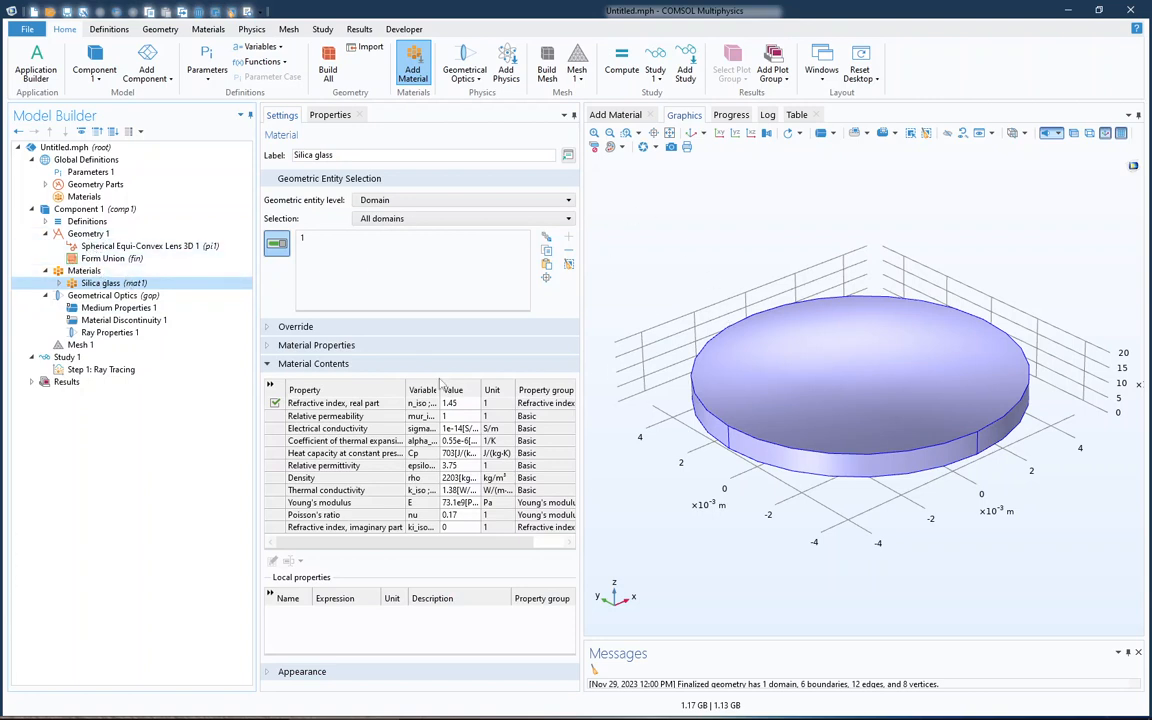
- In Geometrical Optics, keep the rays monochromatic, set maximum secondary rays to 0 and the exterior optical dispersion model to Air, Edlen (1953)
{"action": "left_click", "coordinate": [110, 296]}
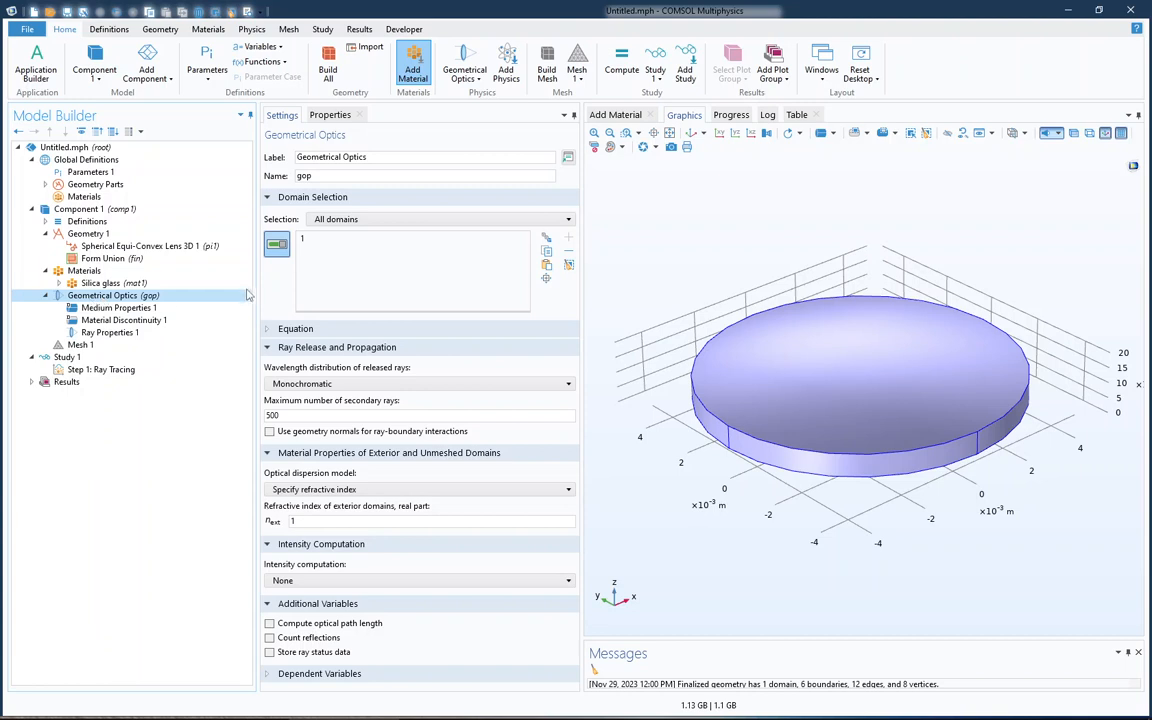
{"action": "left_click", "coordinate": [285, 386]}
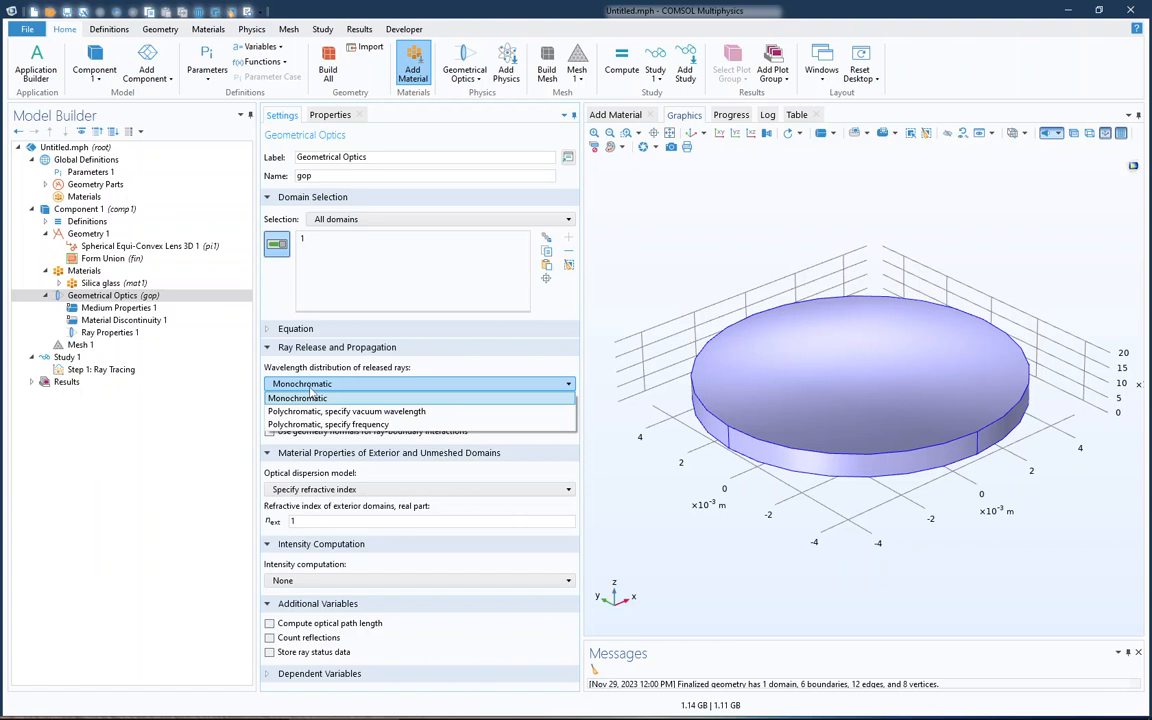
{"action": "left_click", "coordinate": [312, 396]}
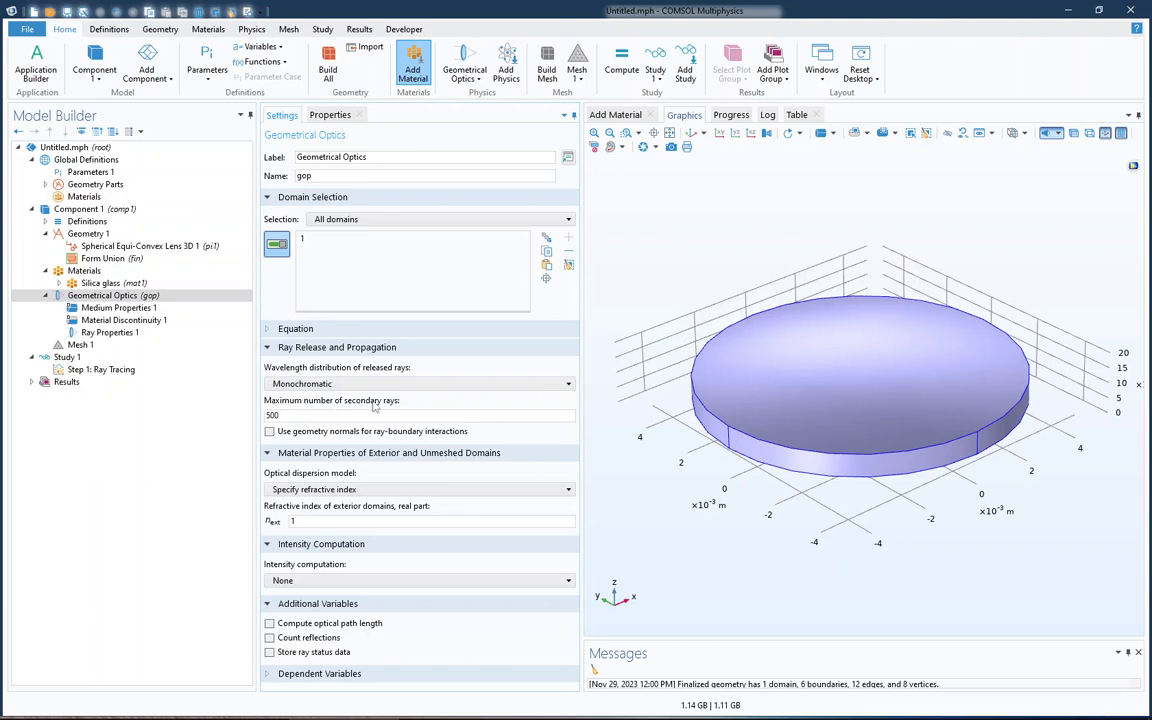
{"action": "double_click", "coordinate": [288, 415]}
{"action": "type", "text": "0"}
{"action": "left_click", "coordinate": [330, 489]}
{"action": "left_click", "coordinate": [288, 533]}
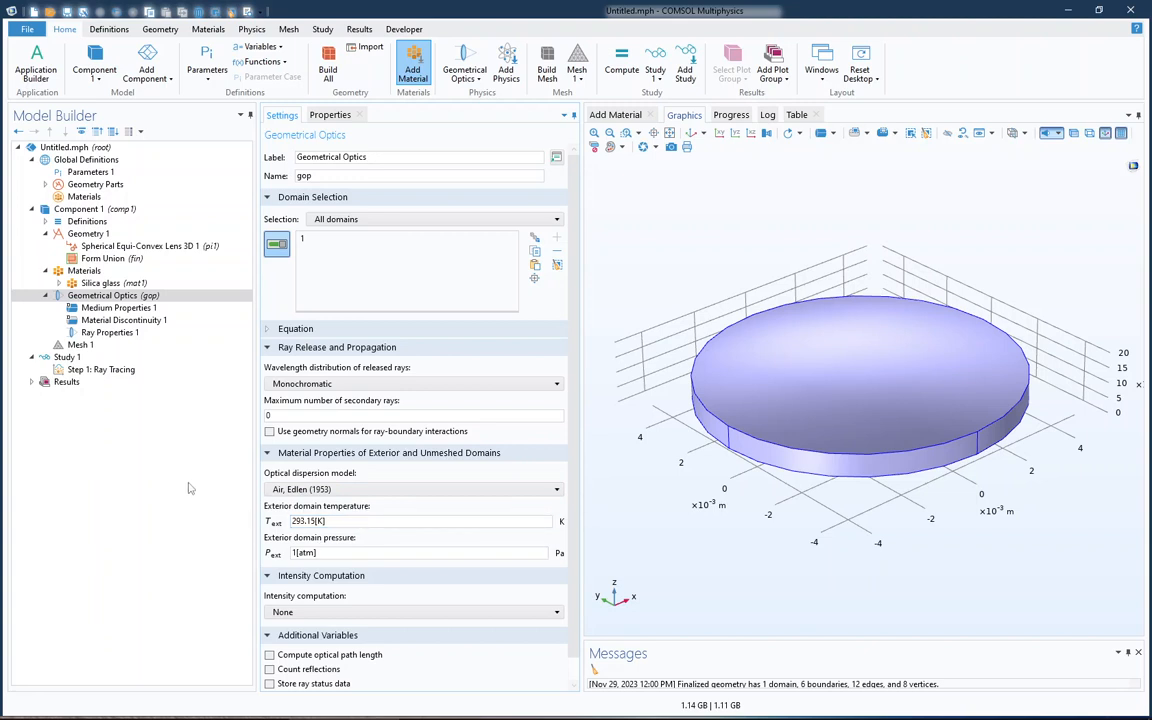
- Set Material Discontinuity 1 to never release reflected rays, and check the medium properties and ray properties
{"action": "left_click", "coordinate": [110, 308]}
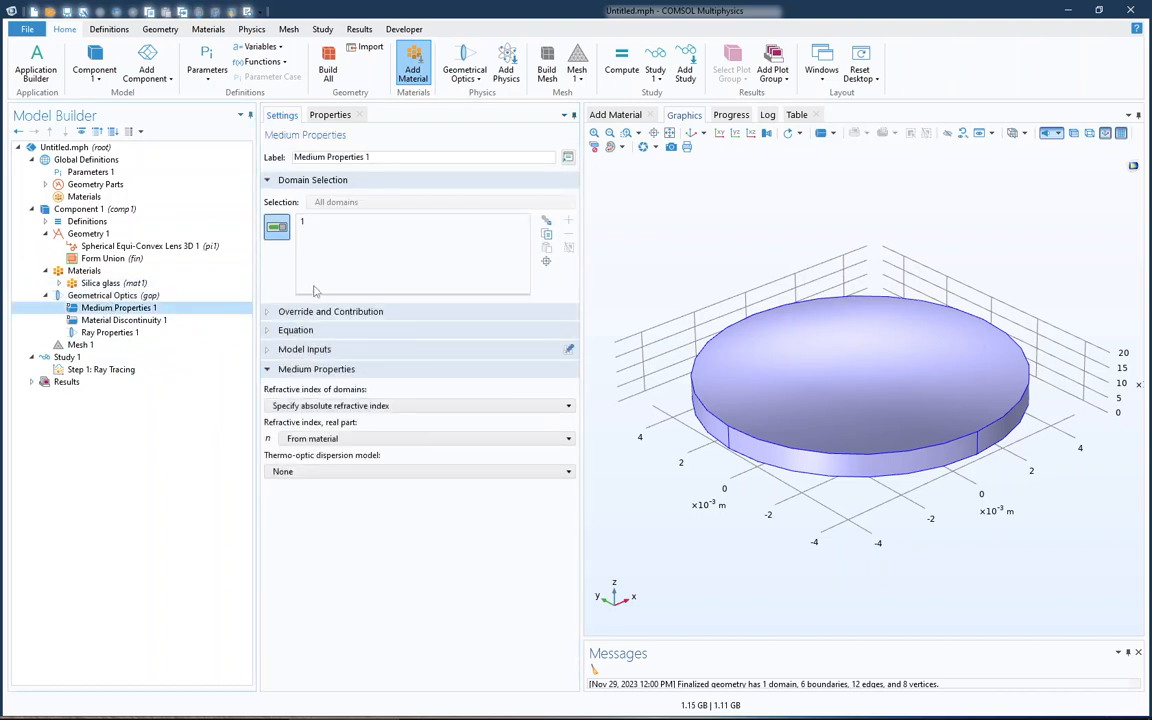
{"action": "left_click", "coordinate": [119, 321]}
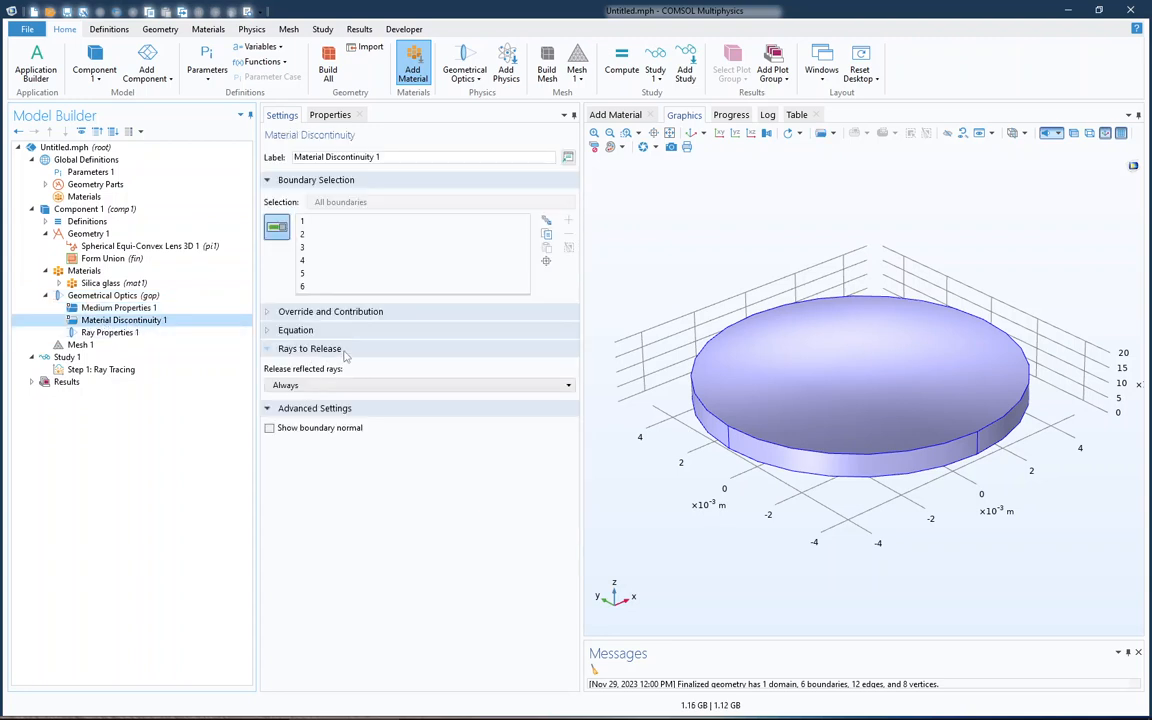
{"action": "left_click", "coordinate": [291, 388]}
{"action": "left_click", "coordinate": [294, 411]}
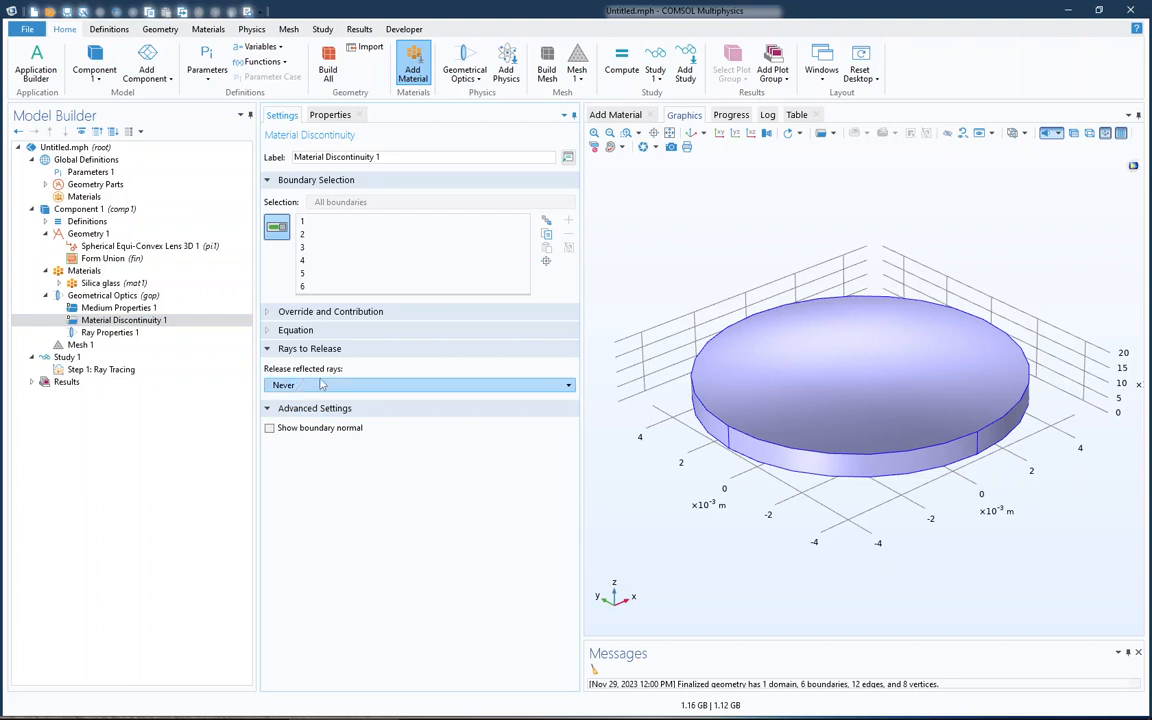
{"action": "left_click", "coordinate": [97, 335]}
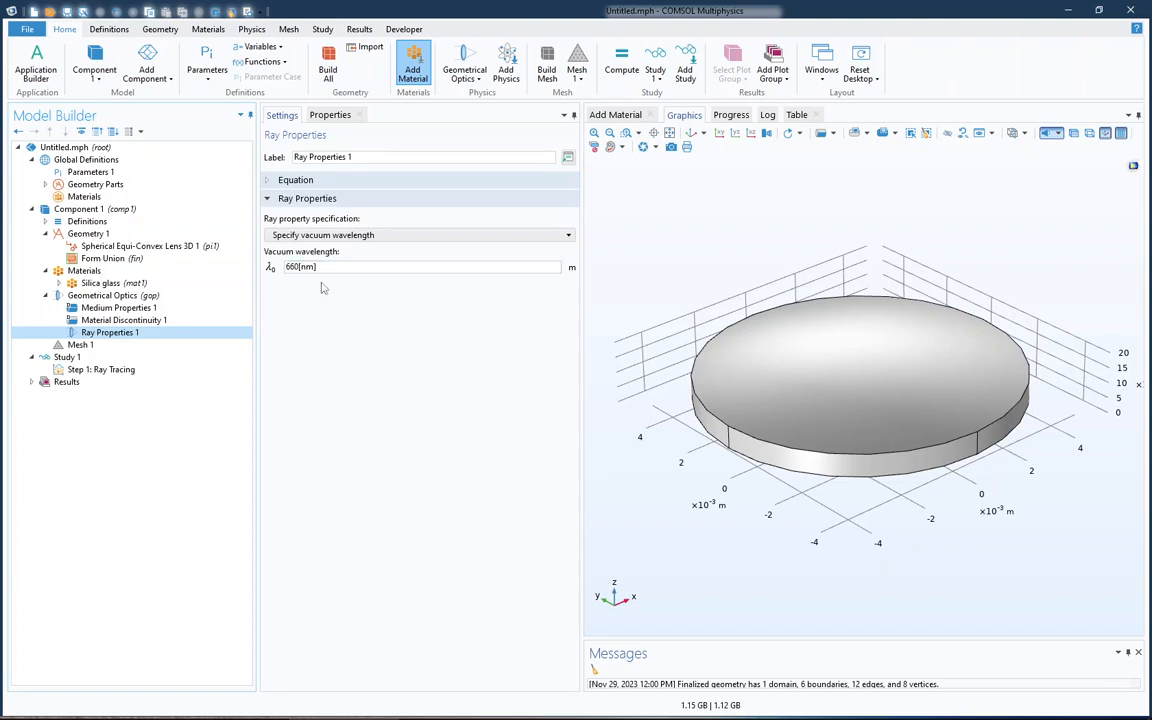
- Build the physics-controlled mesh of the lens with Normal element size and review the other element size options
{"action": "left_click", "coordinate": [119, 345]}
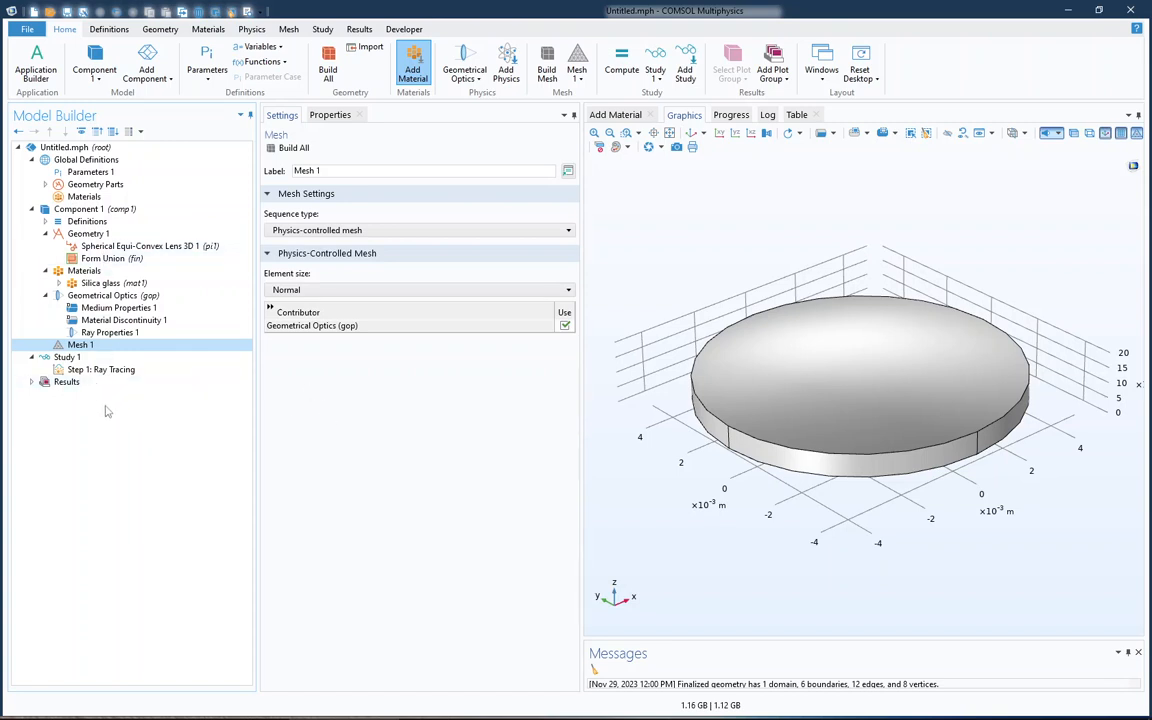
{"action": "left_click", "coordinate": [262, 147]}
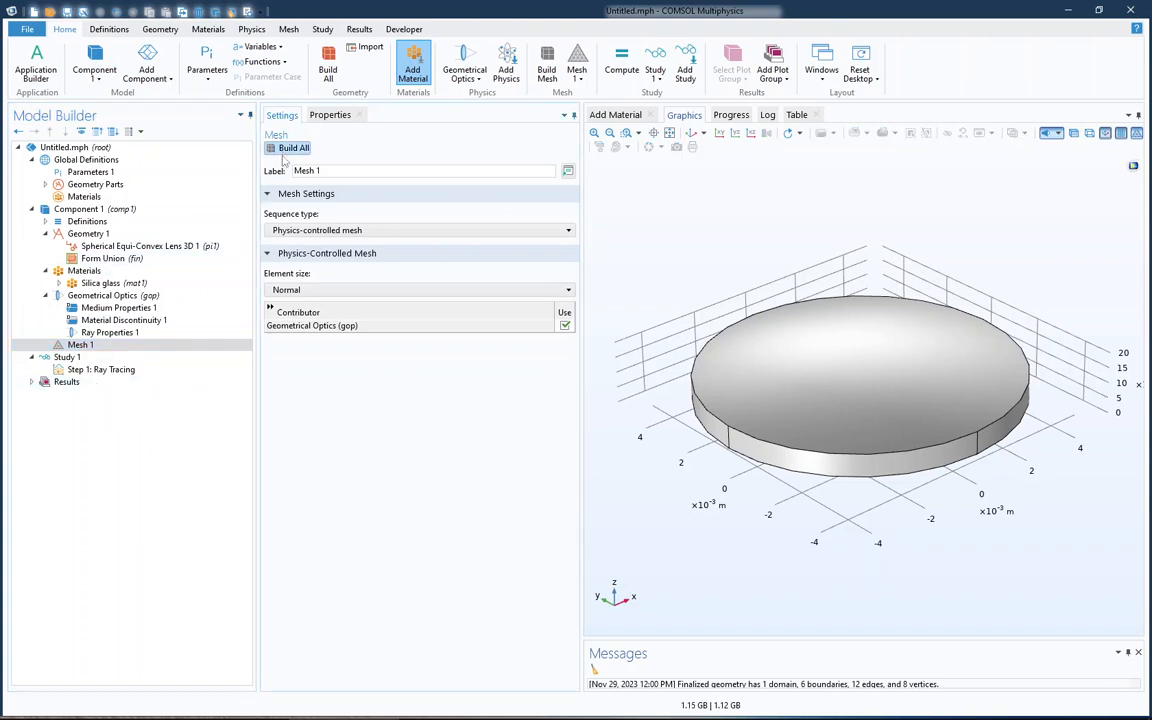
{"action": "mouse_move", "coordinate": [760, 480]}
{"action": "left_mouse_down"}
{"action": "mouse_move", "coordinate": [840, 487]}
{"action": "mouse_move", "coordinate": [770, 463]}
{"action": "left_mouse_up"}
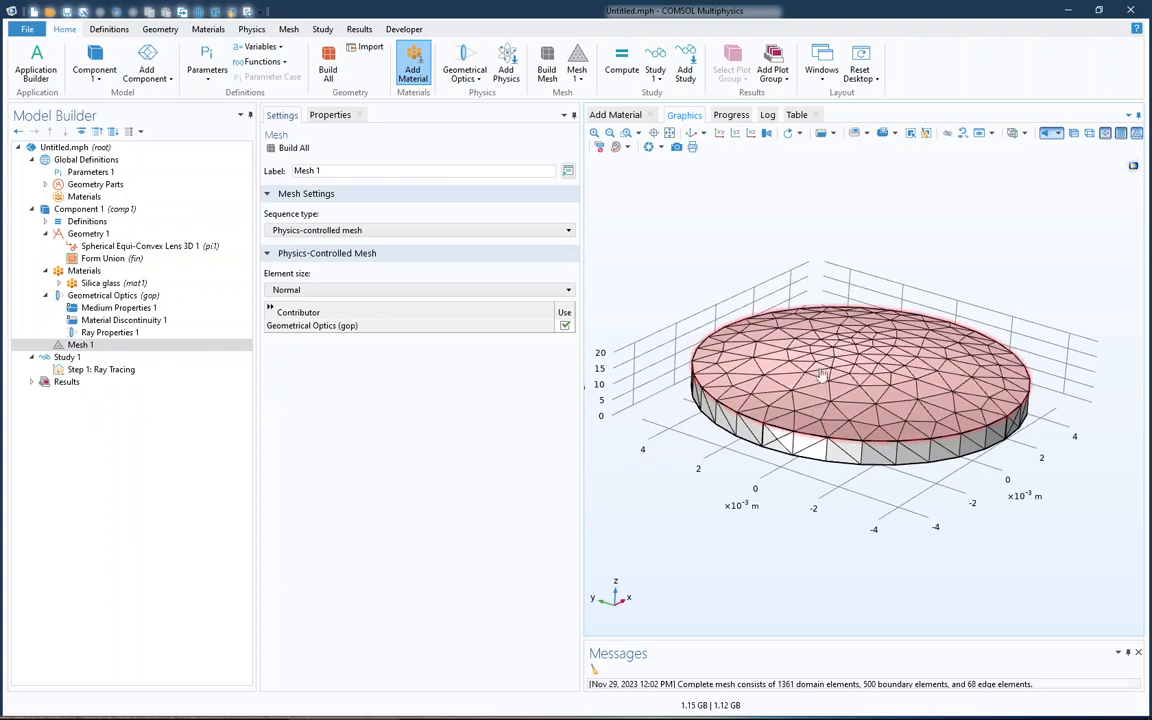
{"action": "left_click", "coordinate": [313, 289]}
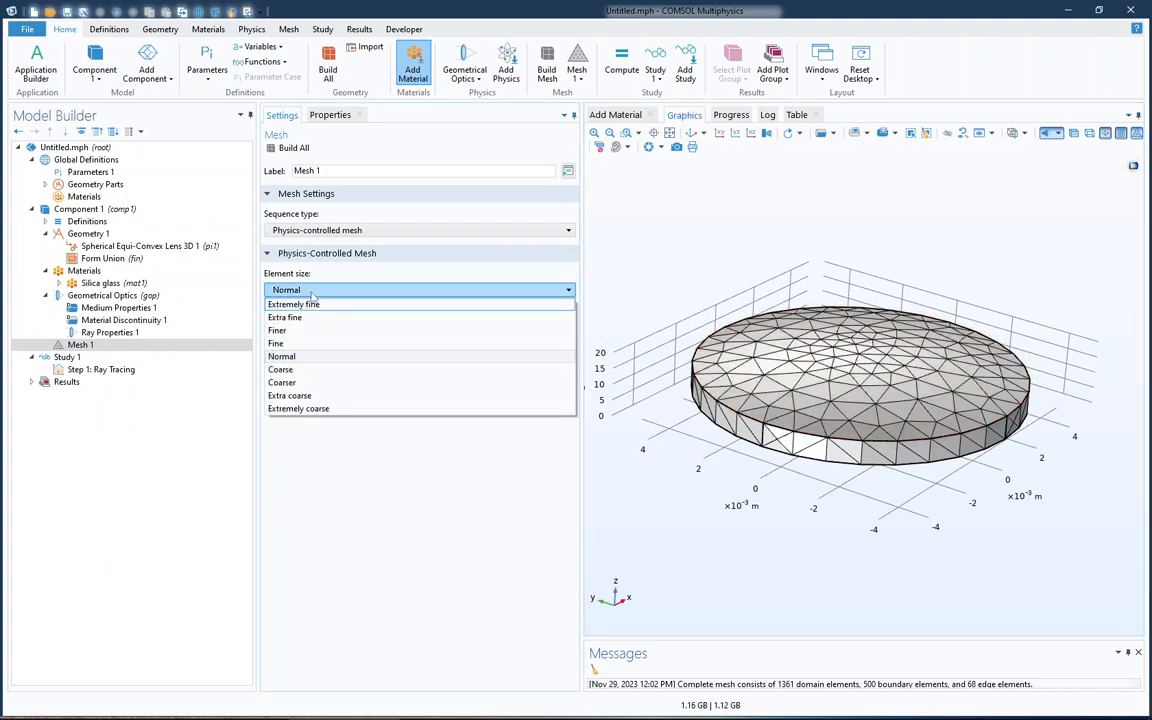
{"action": "left_click", "coordinate": [313, 290]}
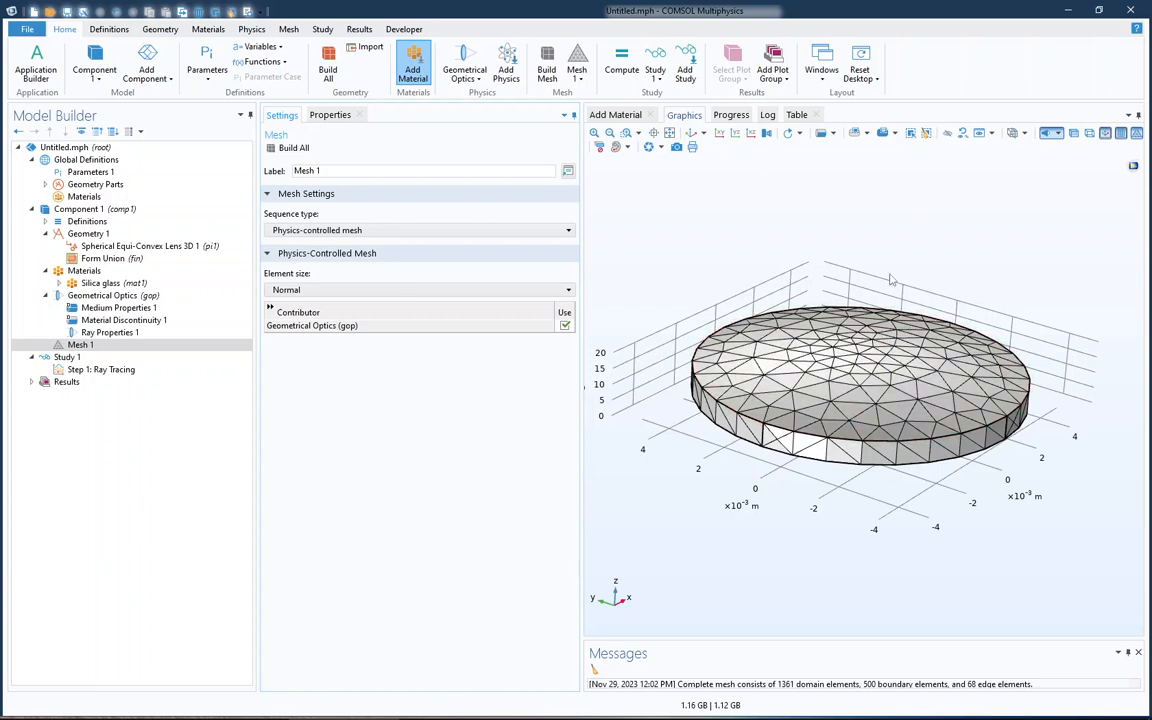
{"action": "left_click", "coordinate": [303, 290]}
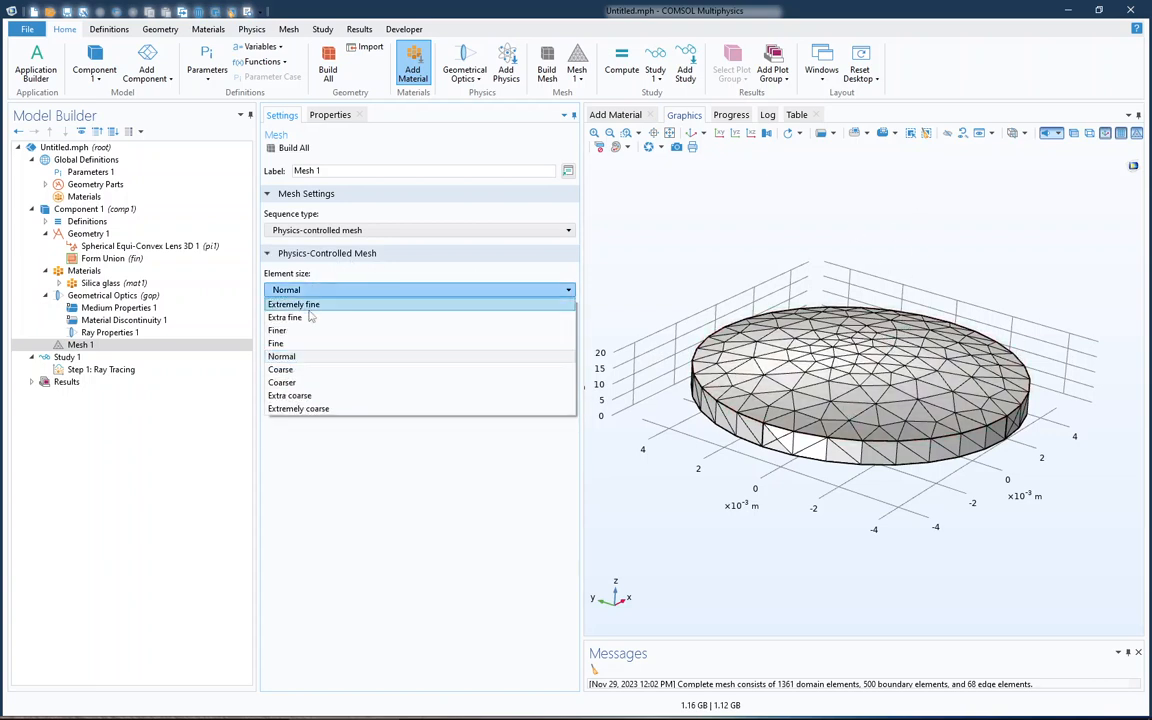
{"action": "left_click", "coordinate": [311, 287]}
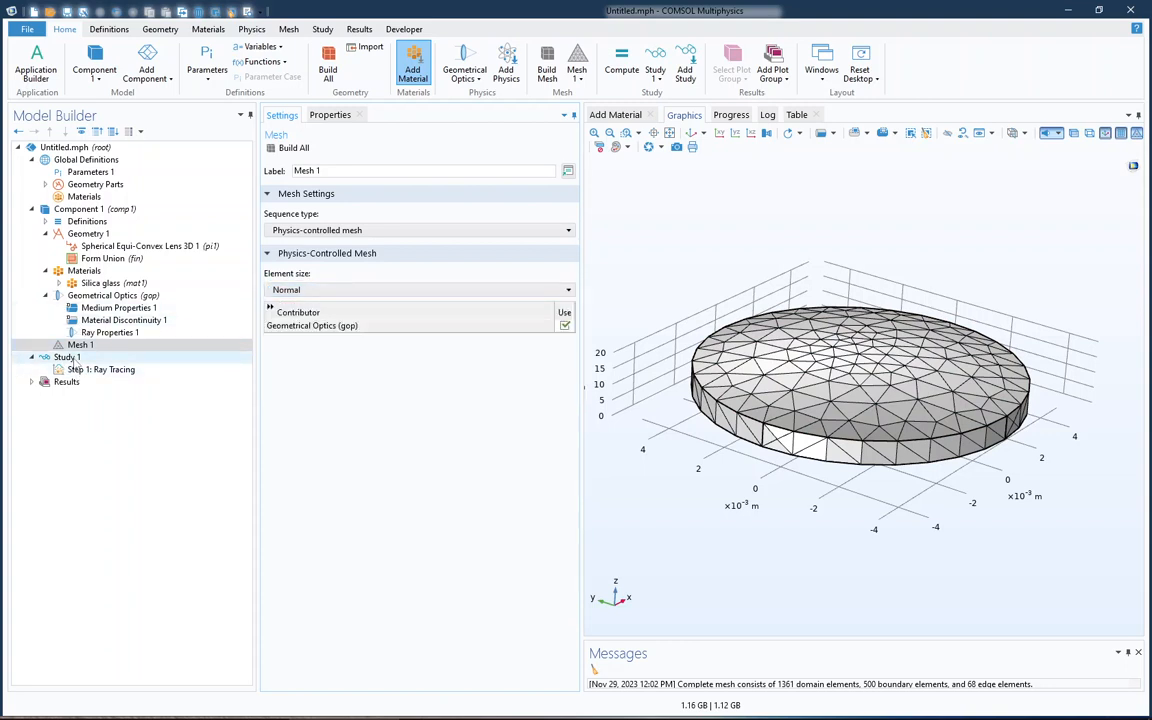
- Add a Release from Grid feature to Geometrical Optics and set its grid type to Cylindrical
{"action": "left_click", "coordinate": [108, 296]}
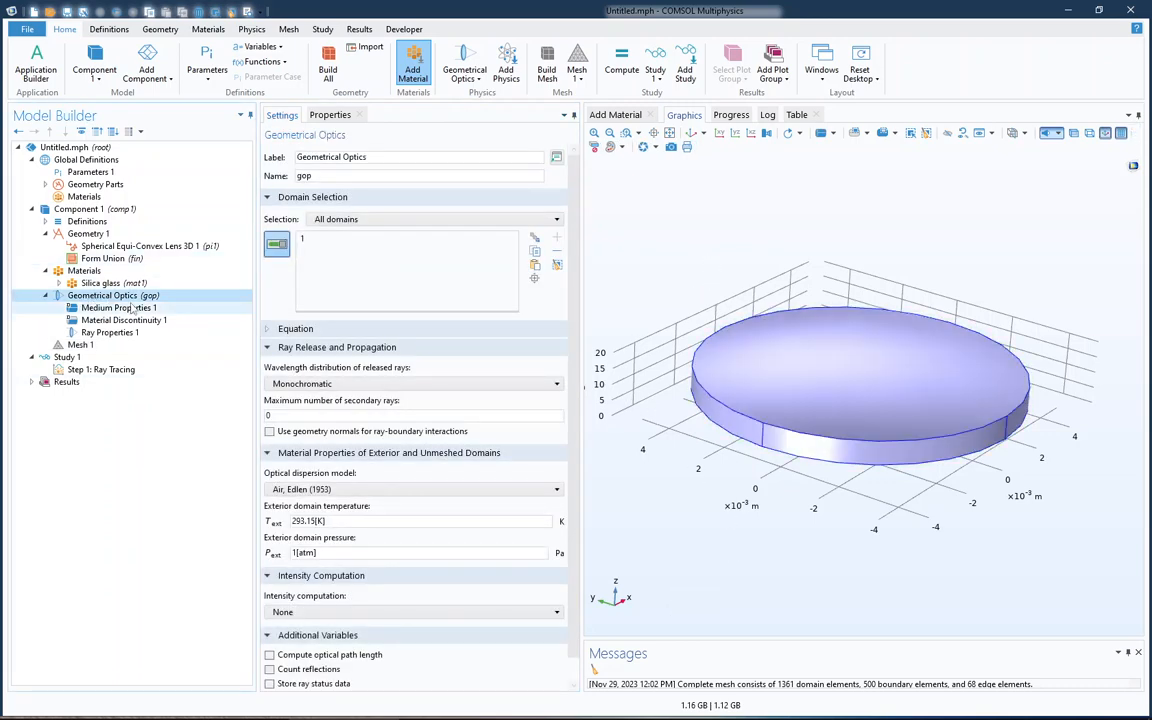
{"action": "right_click", "coordinate": [119, 297]}
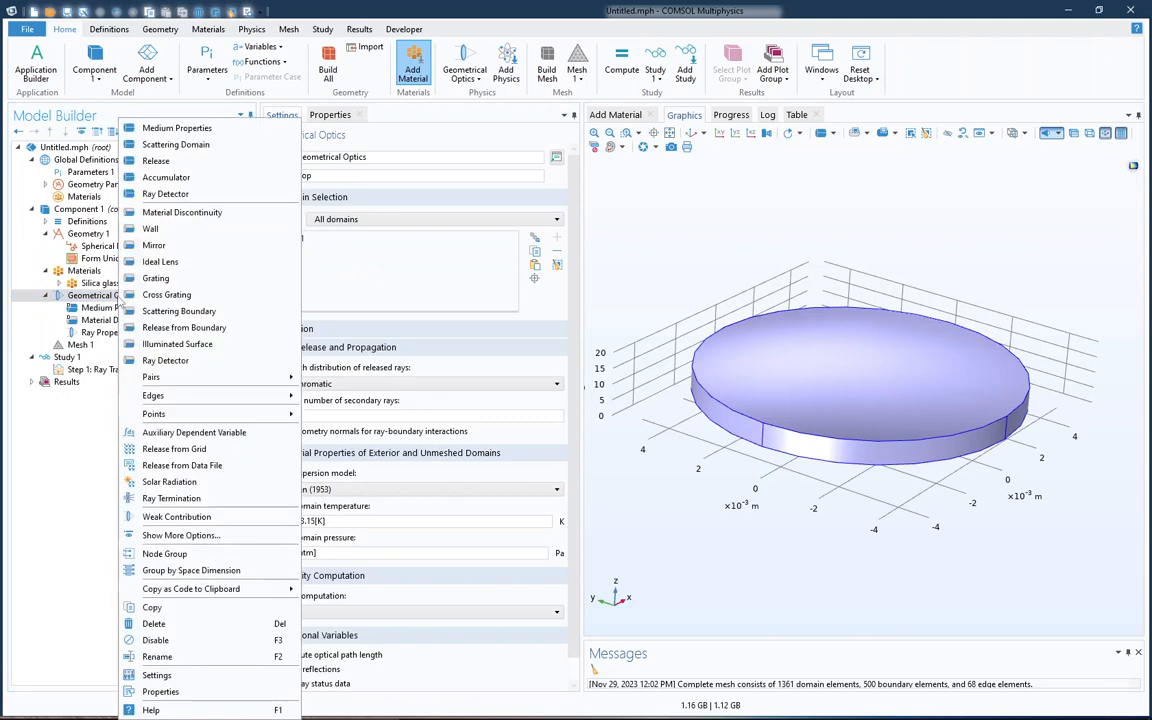
{"action": "left_click", "coordinate": [176, 451]}
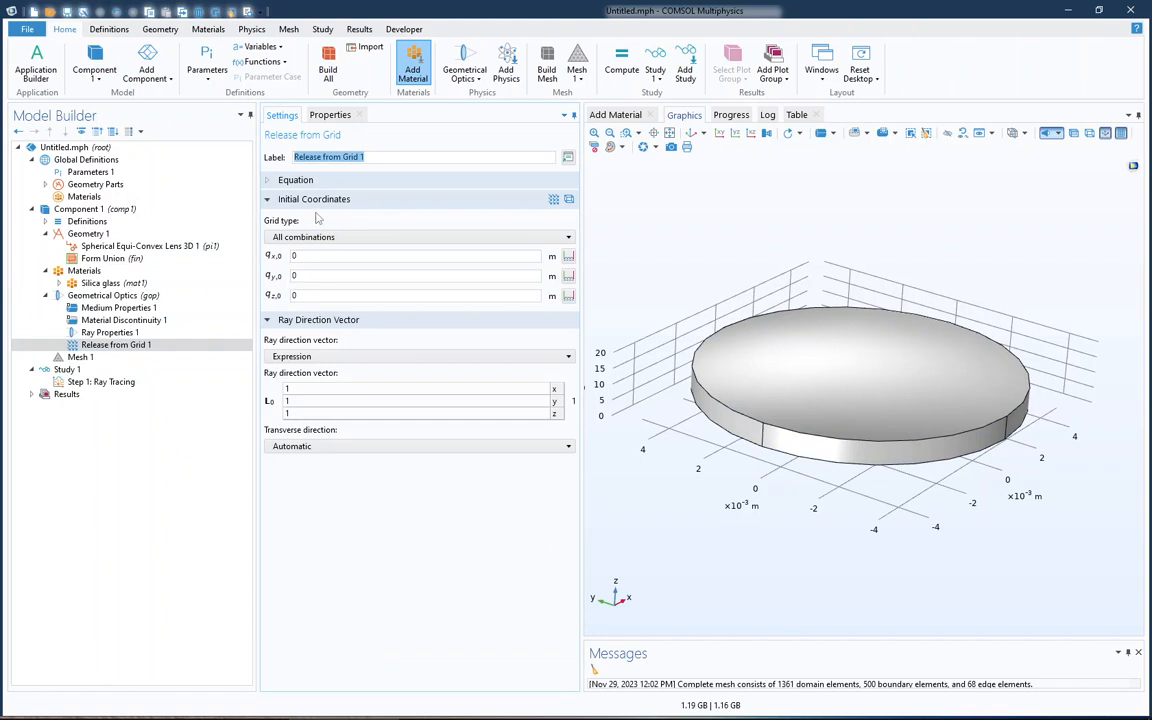
{"action": "left_click", "coordinate": [300, 237]}
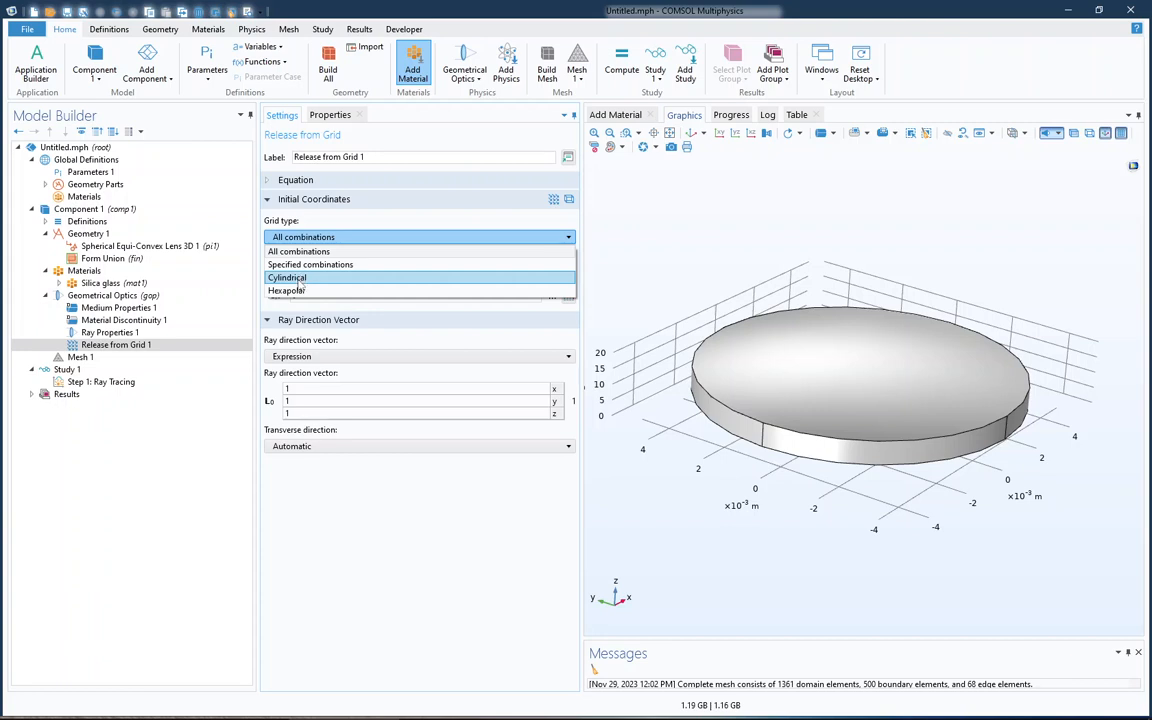
{"action": "left_click", "coordinate": [300, 279]}
- Set the release grid's center z to -.004 m, cylinder axis to (0, 0, 1), radius to 4[mm] and number of angles to 2
{"action": "left_click", "coordinate": [307, 292]}
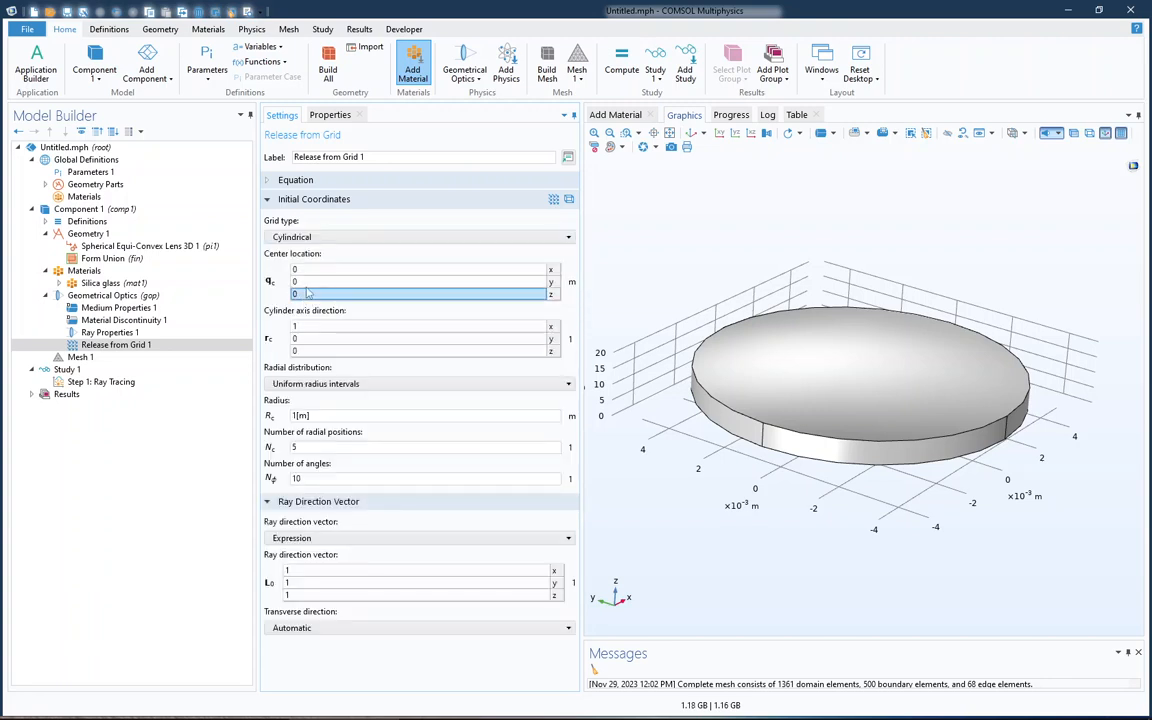
{"action": "type", "text": "-.004"}
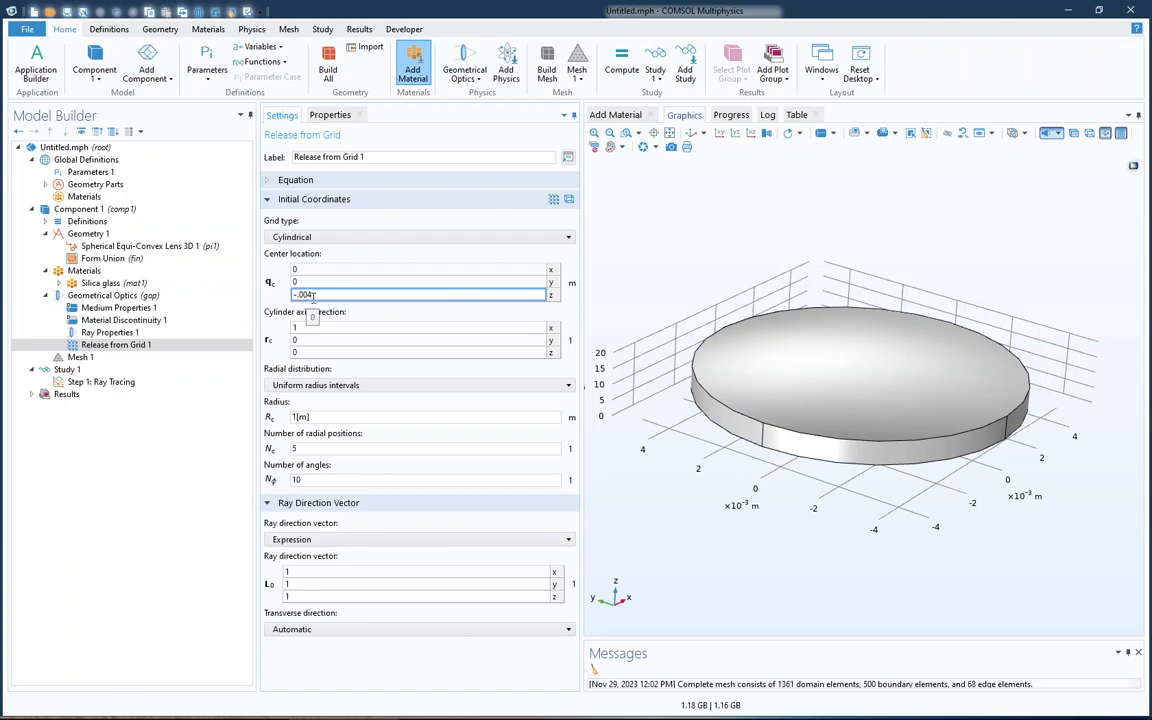
{"action": "left_click", "coordinate": [304, 330]}
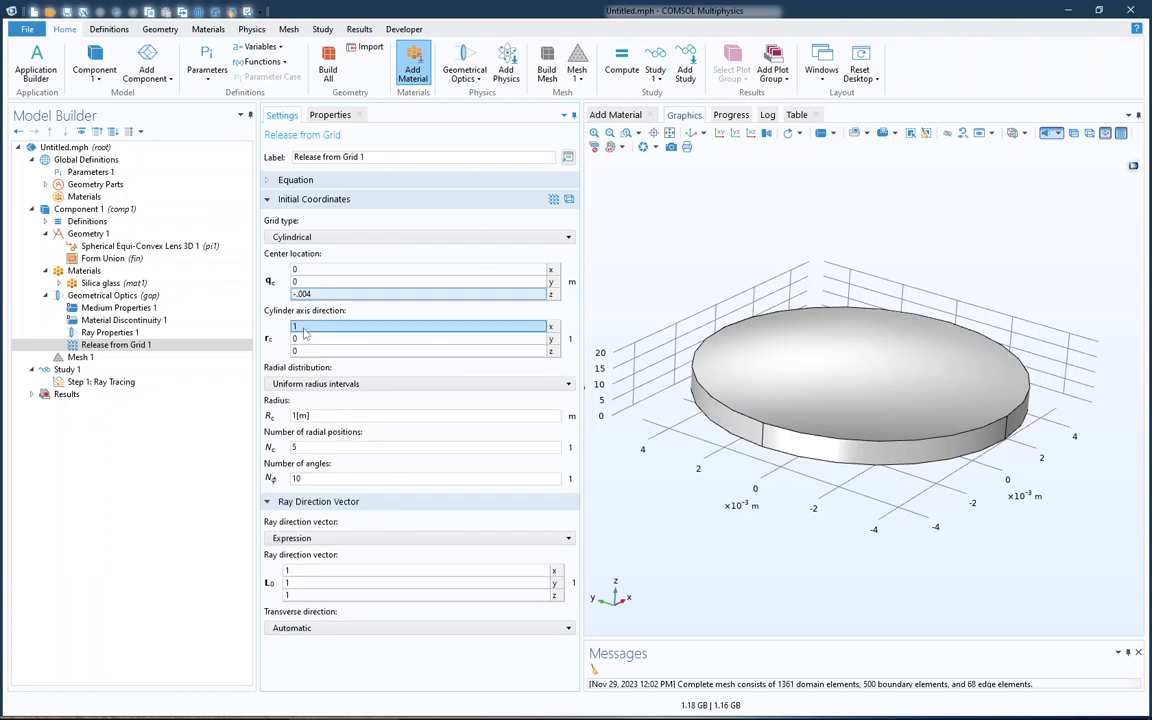
{"action": "type", "text": "0"}
{"action": "left_click", "coordinate": [306, 352]}
{"action": "type", "text": "1"}
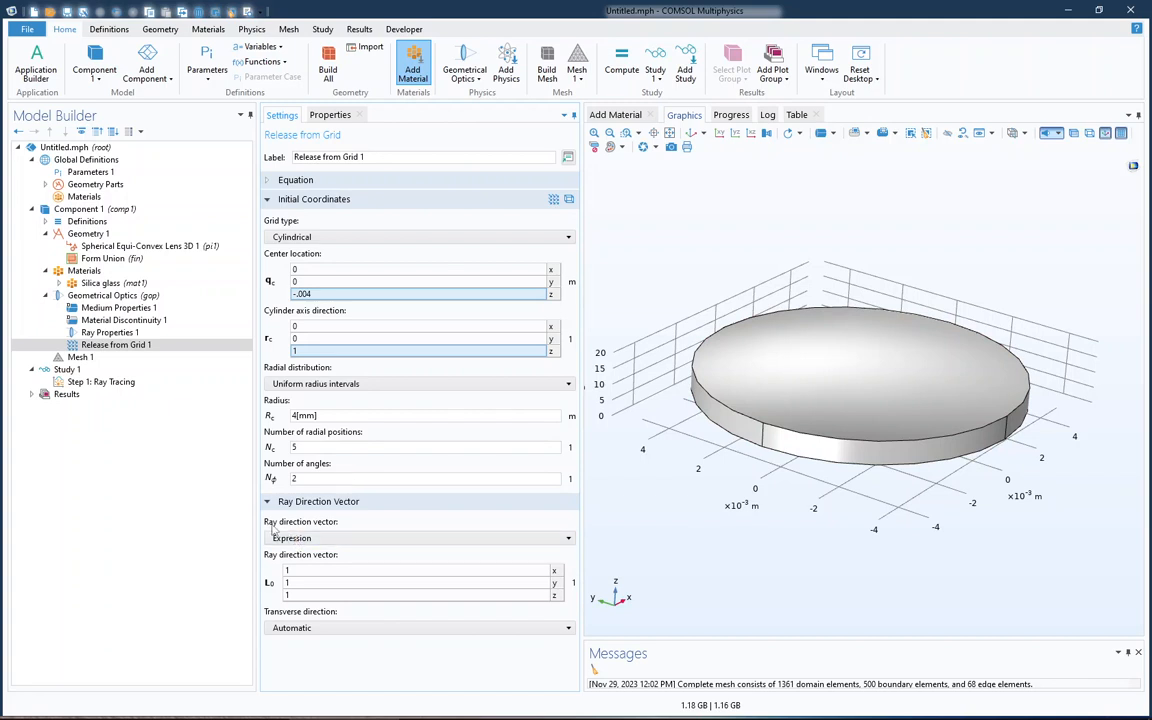
- Direct the released rays along the z-axis by setting the ray direction vector to (0, 0, 1)
{"action": "left_click", "coordinate": [302, 571]}
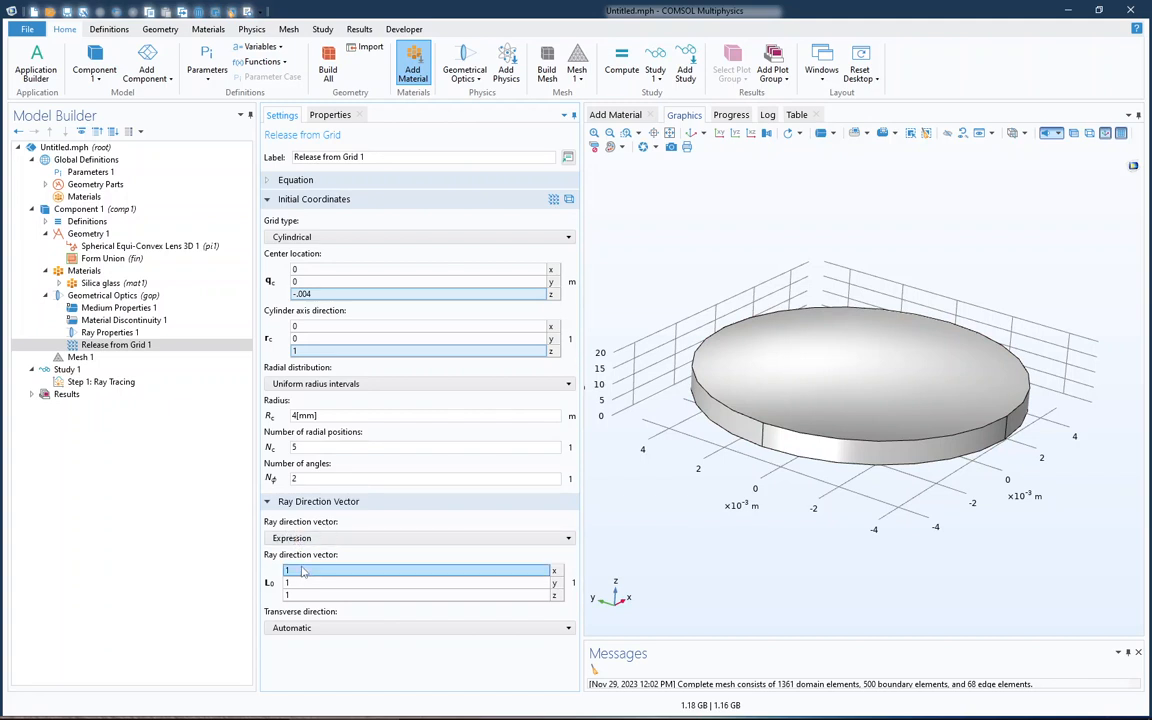
{"action": "type", "text": "0"}
{"action": "left_click", "coordinate": [297, 583]}
{"action": "type", "text": "0"}
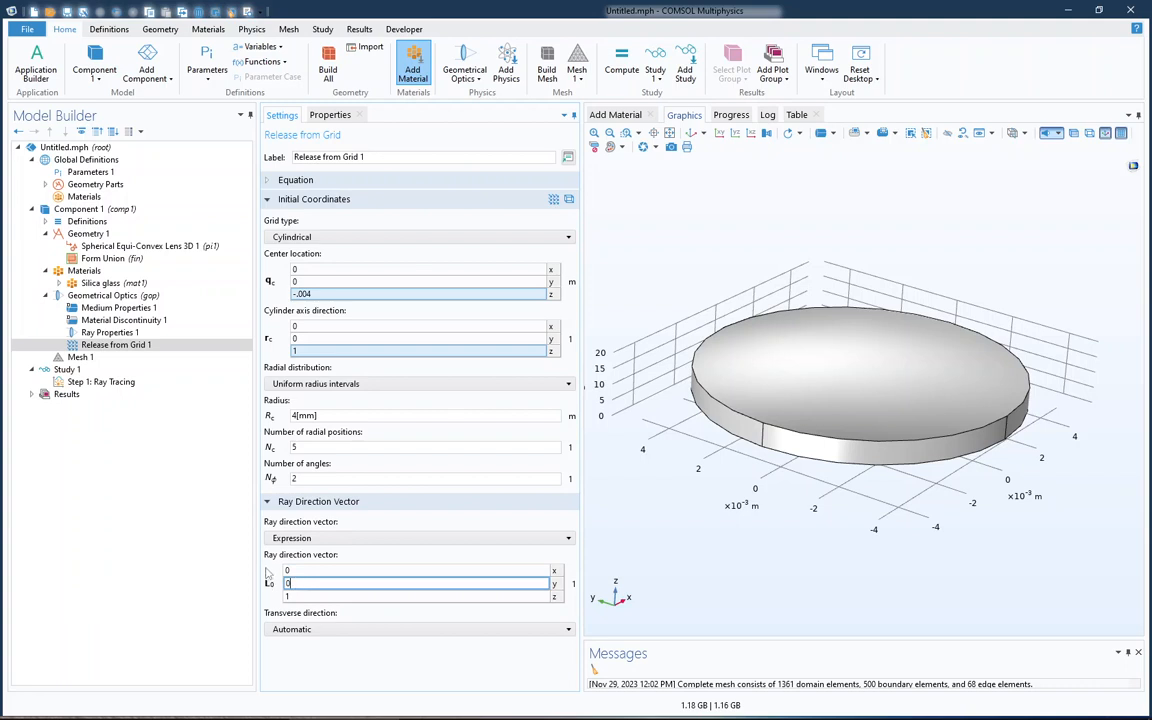
{"action": "left_click", "coordinate": [267, 573]}
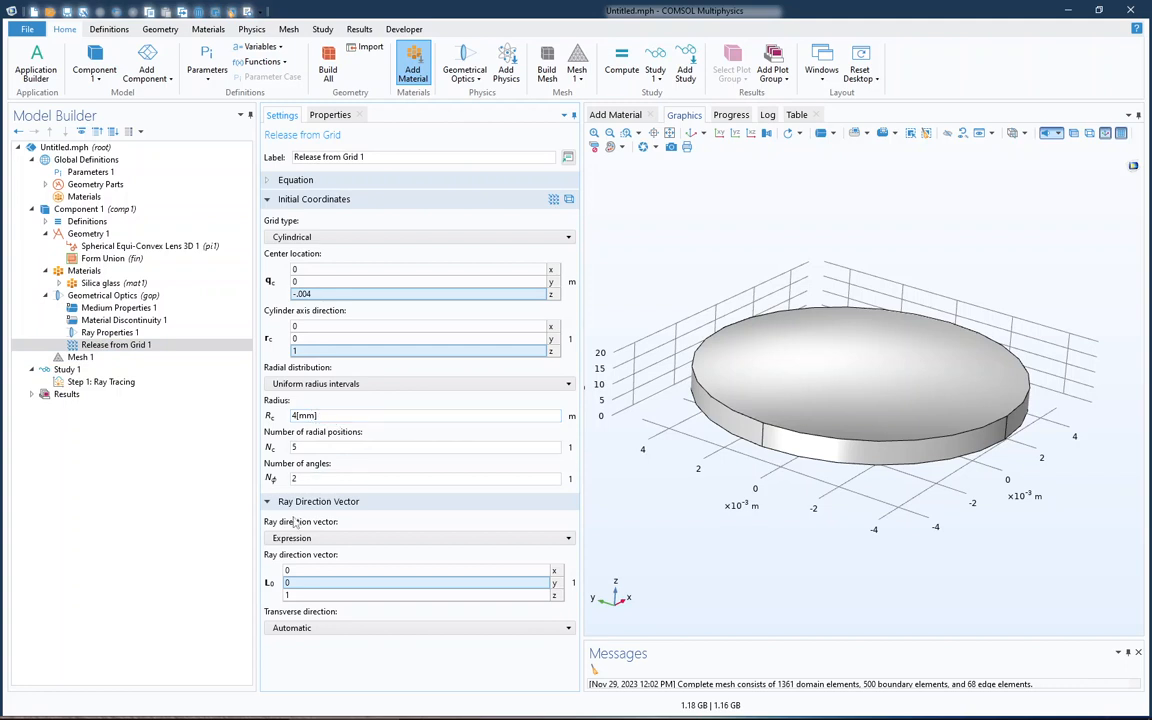
- Set the Ray Tracing study step's time-step specification to Specify maximum path length
{"action": "left_click", "coordinate": [88, 370]}
{"action": "left_click", "coordinate": [101, 382]}
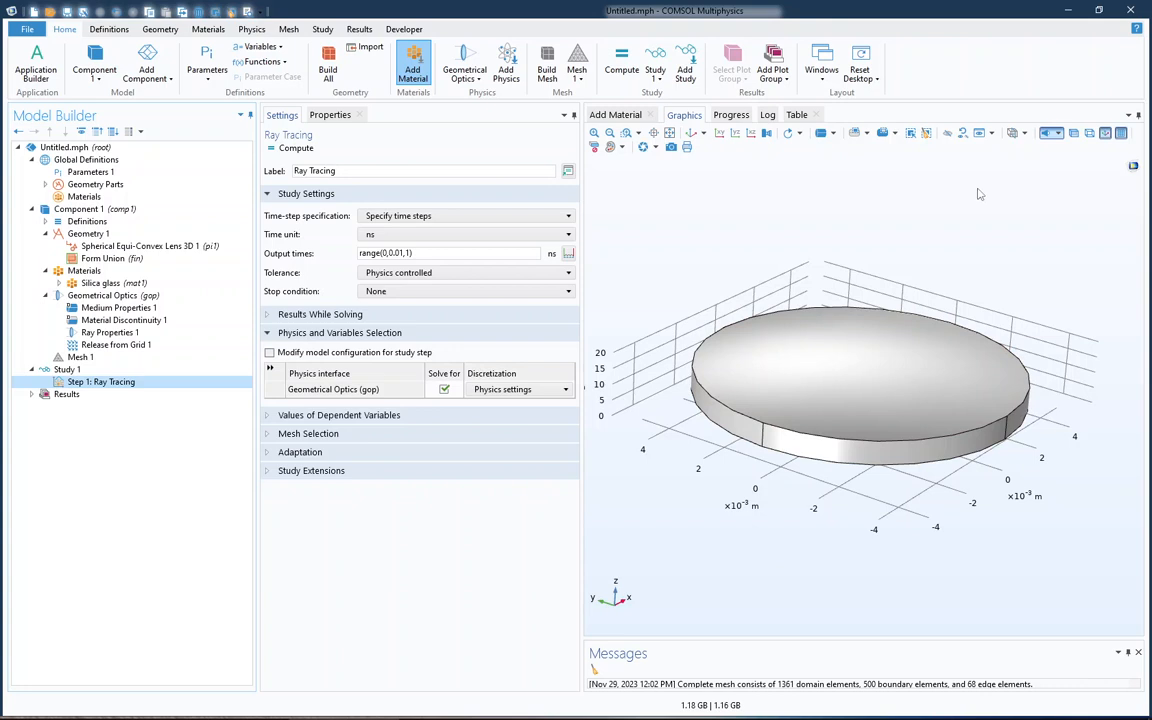
{"action": "left_click", "coordinate": [406, 216]}
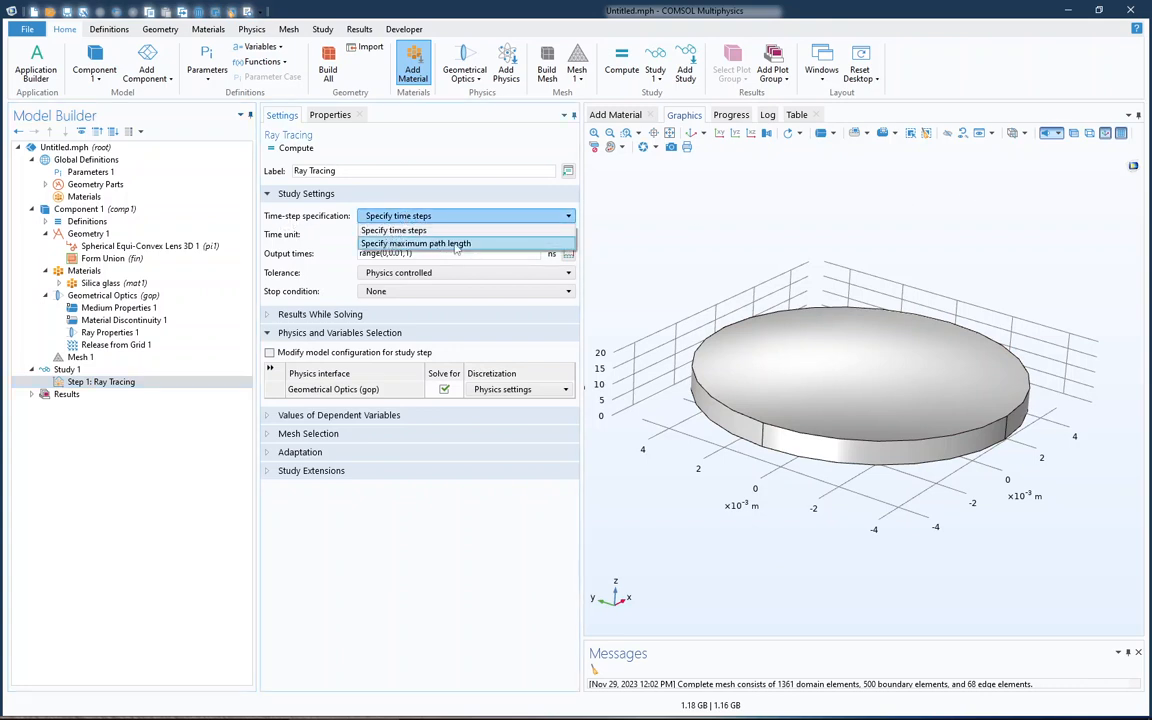
{"action": "left_click", "coordinate": [465, 244]}
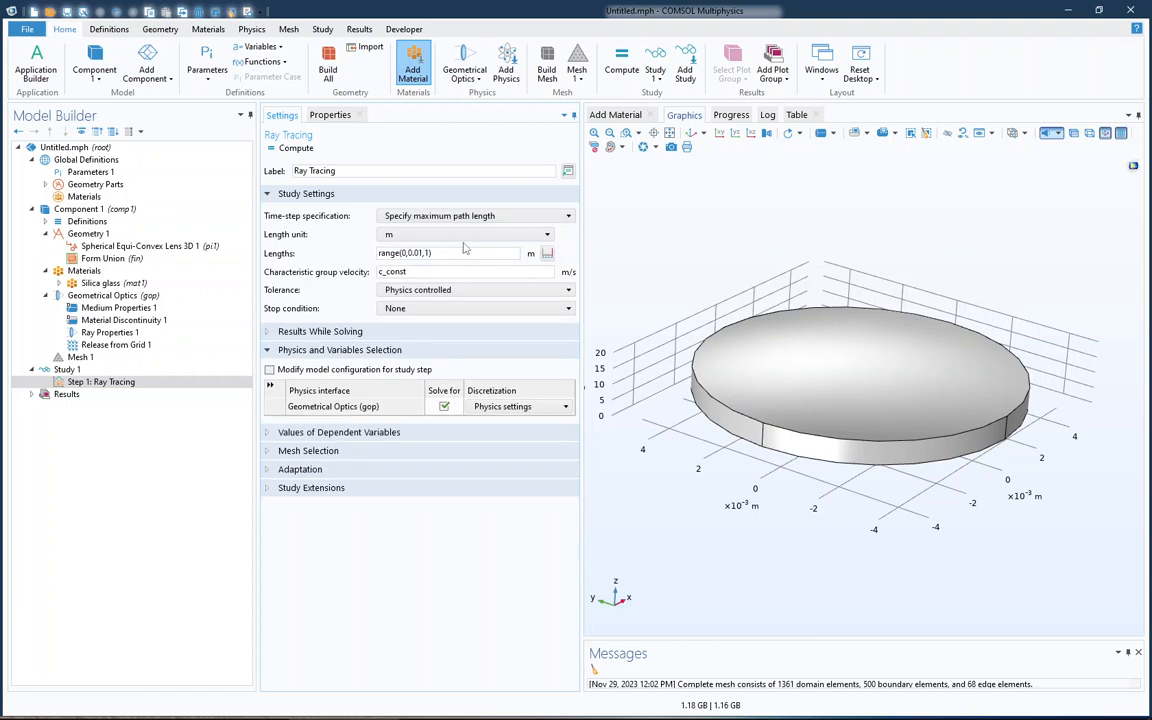
- Set the Ray Tracing length unit to mm and the lengths to 0 40, and compute the study
{"action": "left_click", "coordinate": [440, 236]}
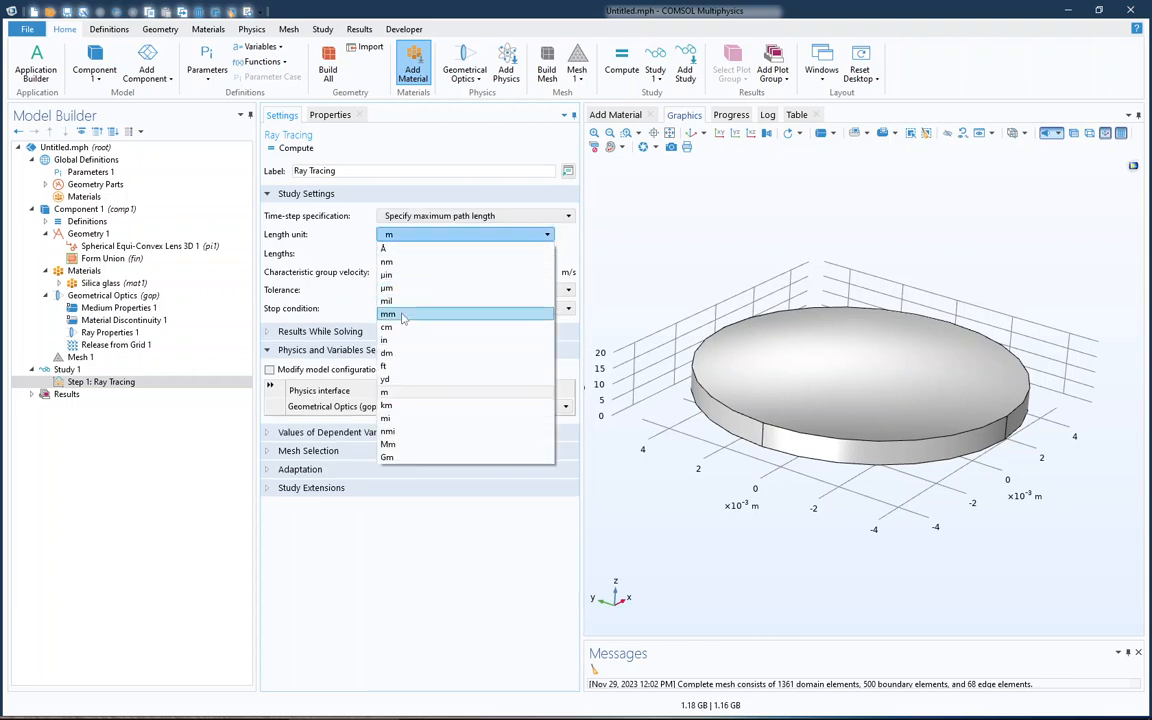
{"action": "left_click", "coordinate": [420, 314]}
{"action": "left_click_drag", "start_coordinate": [448, 253], "coordinate": [355, 257]}
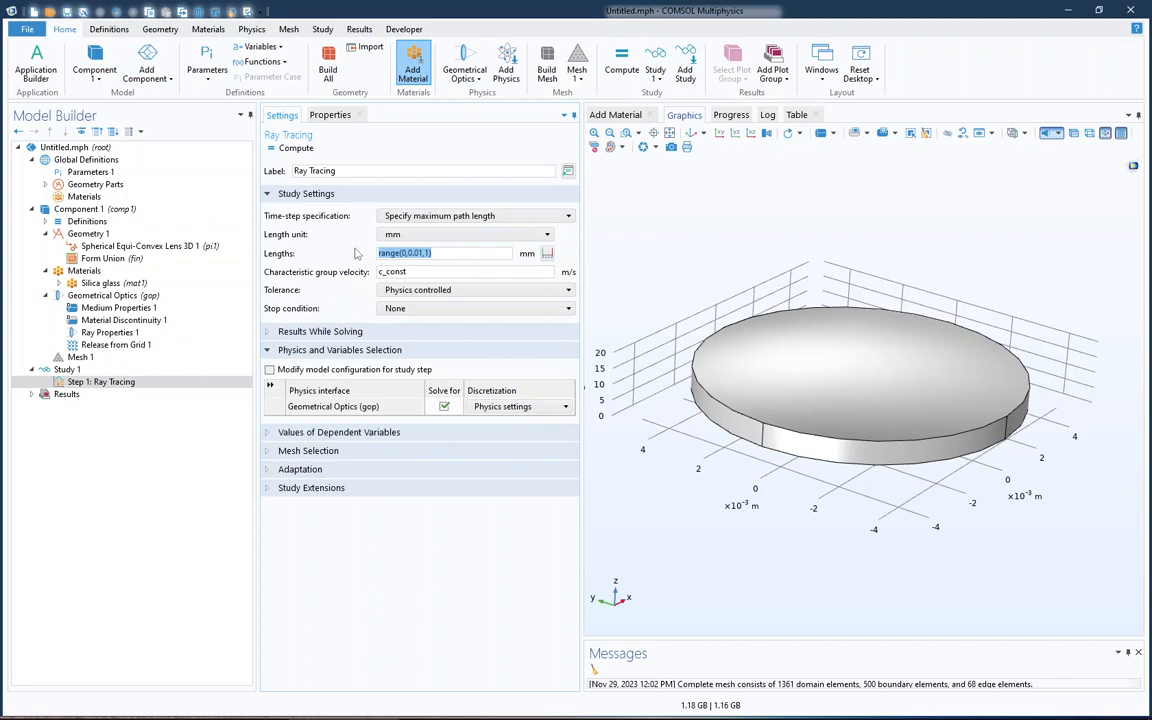
{"action": "type", "text": "0 40"}
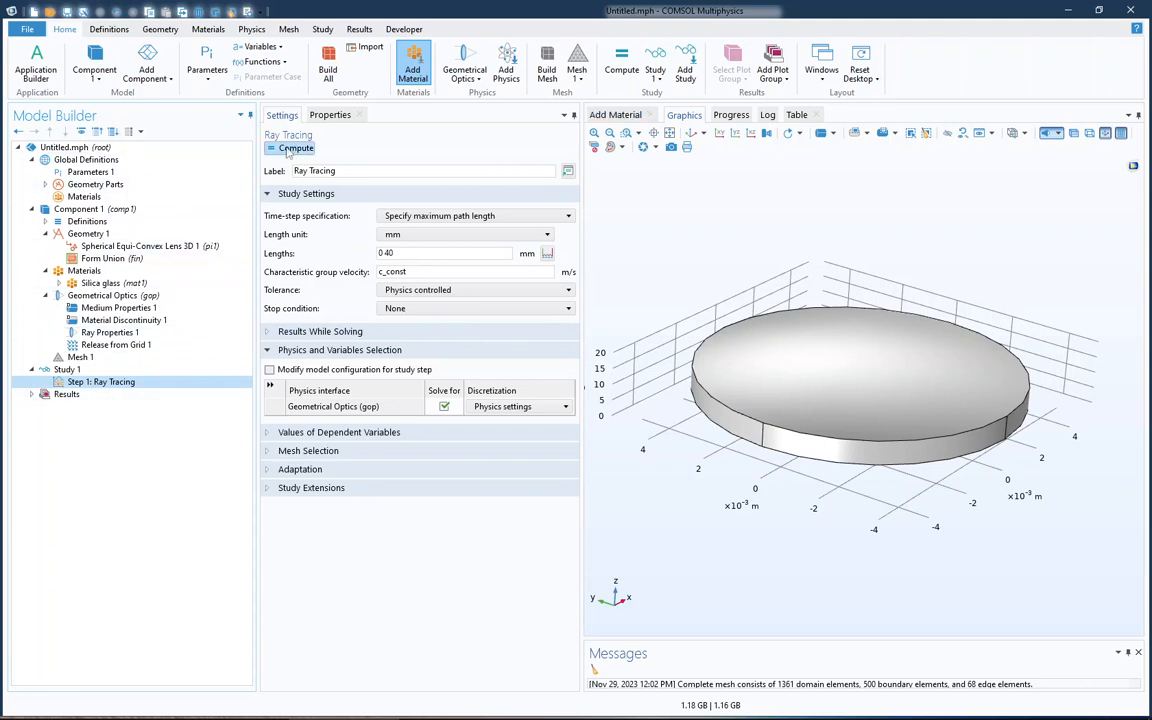
{"action": "left_click", "coordinate": [622, 78]}
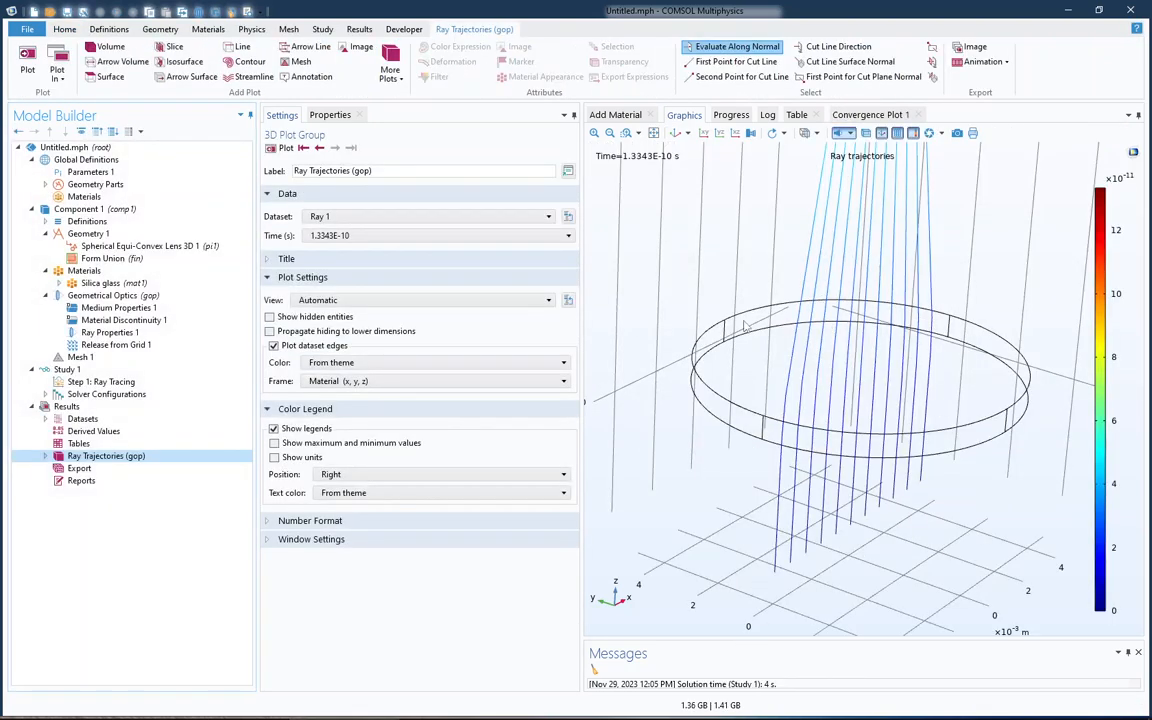
- Display the ray trajectories plot in orthographic projection, viewed onto the xz-plane with z pointing up
{"action": "mouse_move", "coordinate": [672, 293]}
{"action": "left_mouse_down"}
{"action": "mouse_move", "coordinate": [700, 276]}
{"action": "mouse_move", "coordinate": [689, 291]}
{"action": "left_mouse_up"}
{"action": "middle_click_drag", "start_coordinate": [710, 291], "coordinate": [738, 425]}
{"action": "right_click_drag", "start_coordinate": [752, 267], "coordinate": [757, 445]}
{"action": "left_click", "coordinate": [750, 134]}
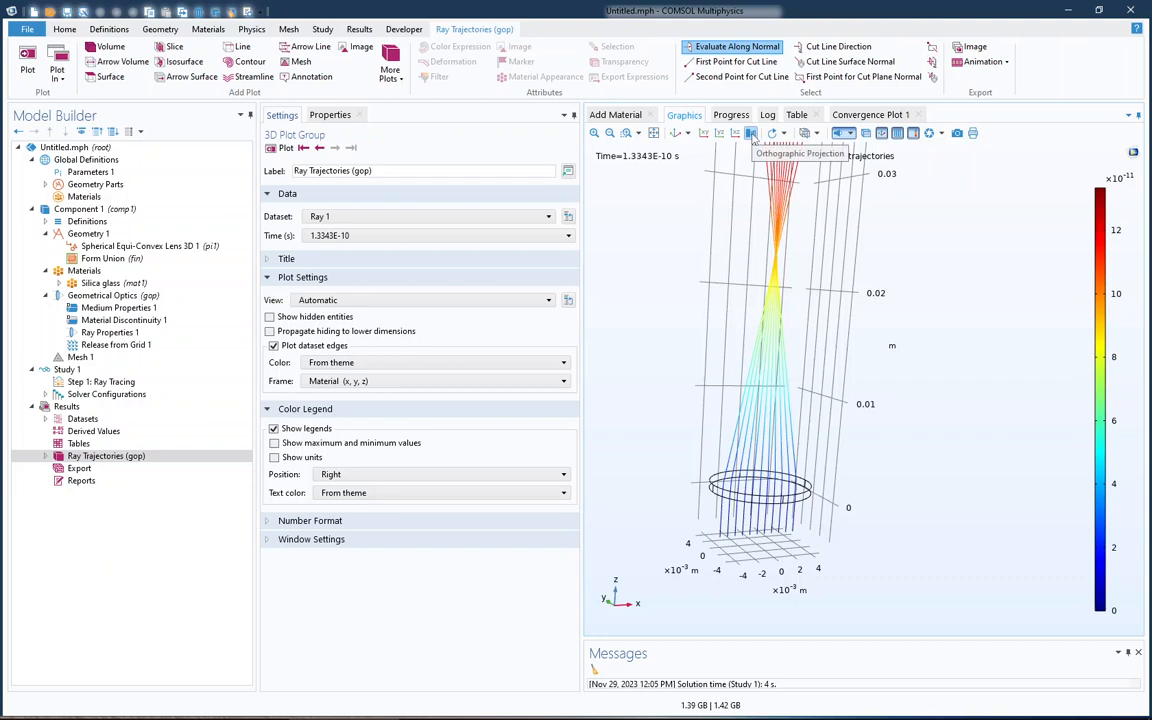
{"action": "left_click", "coordinate": [751, 134]}
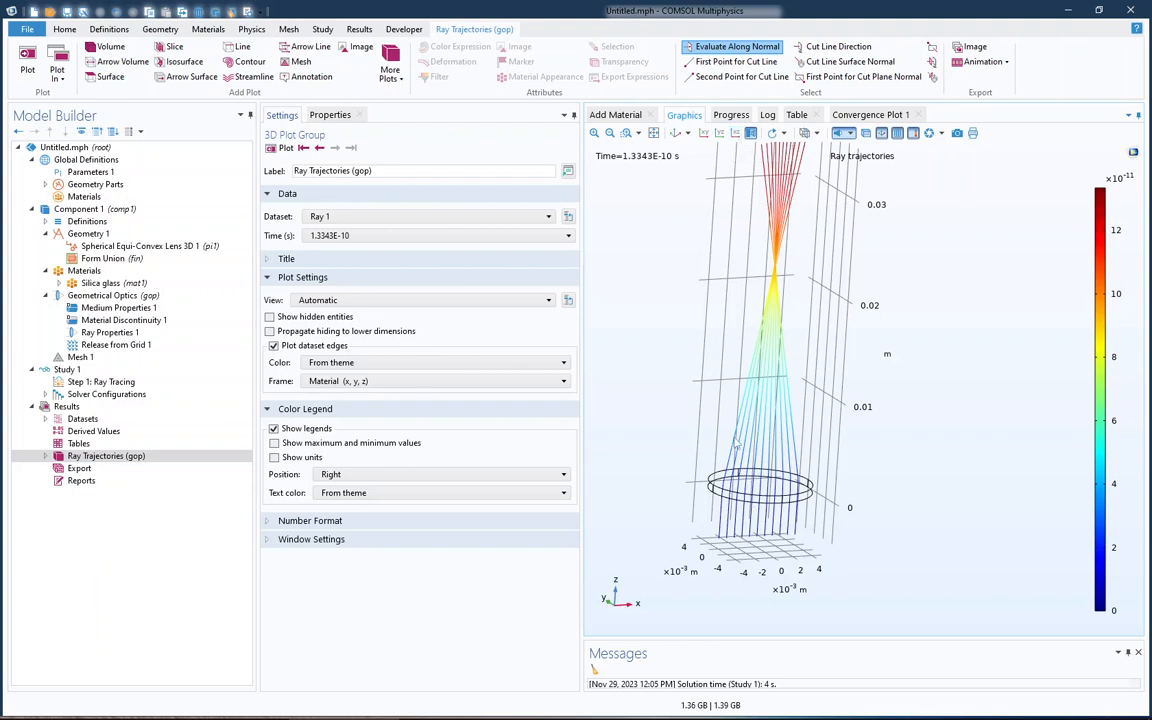
{"action": "left_click", "coordinate": [736, 136]}
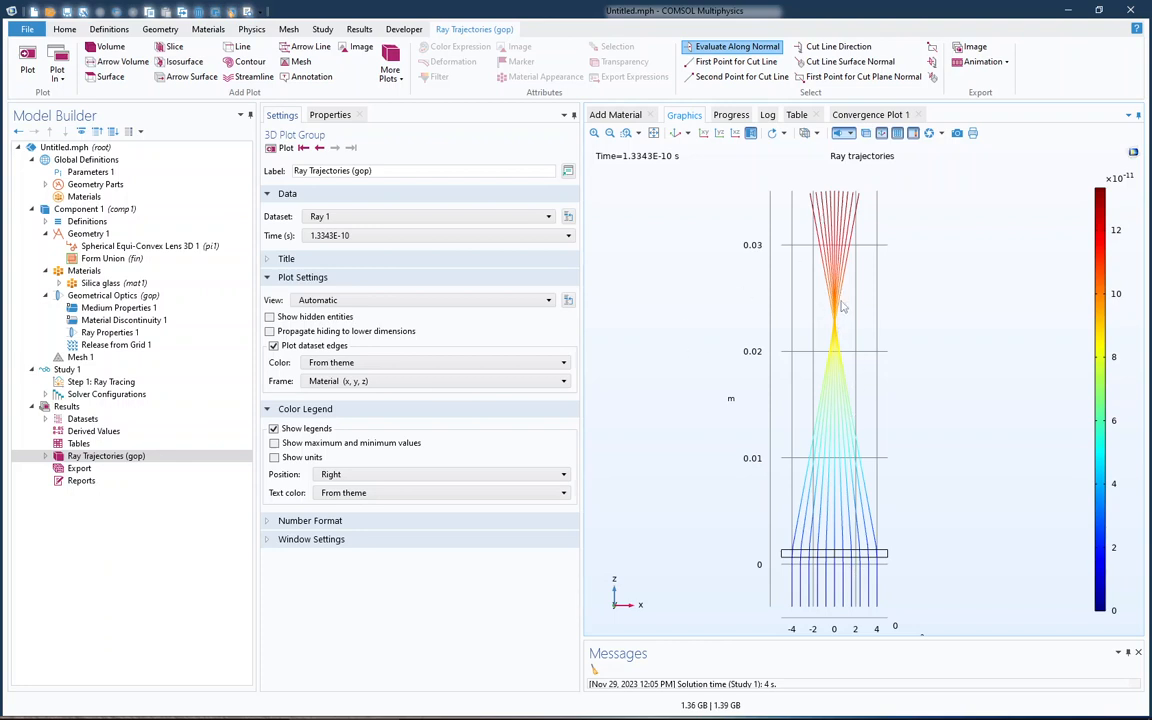
- Set the Color Expression of the ray trajectories to Gradient coloring with Black as the top color
{"action": "left_click", "coordinate": [50, 458]}
{"action": "left_click", "coordinate": [46, 457]}
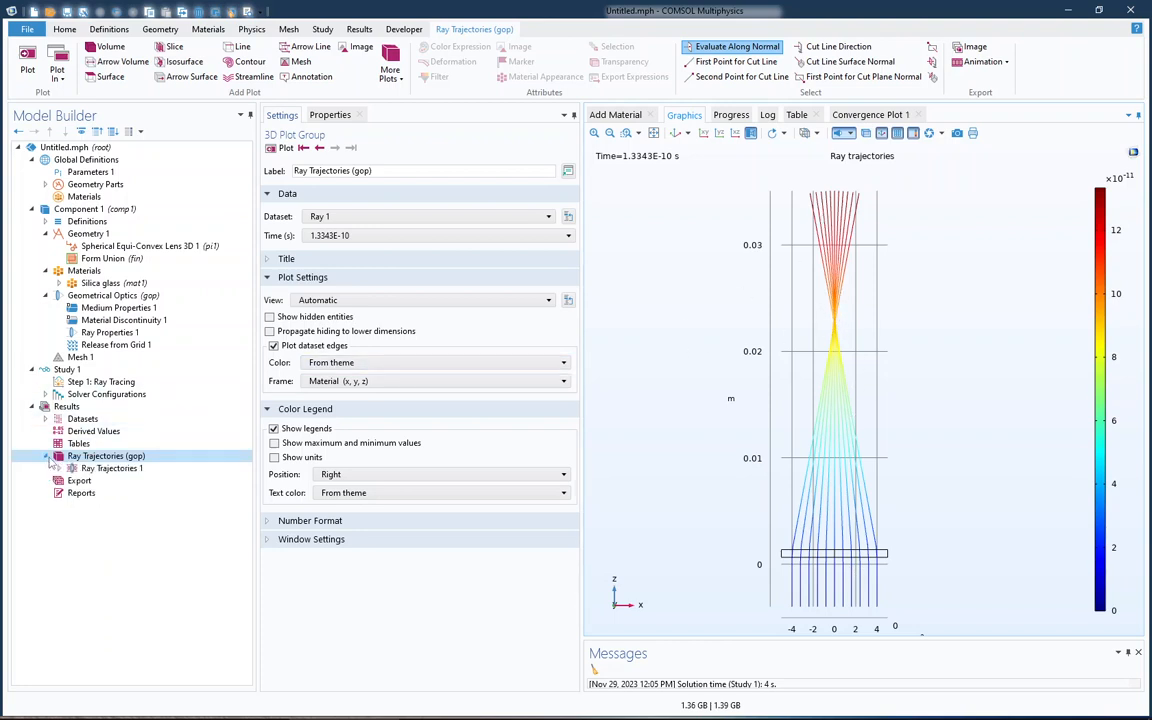
{"action": "left_click", "coordinate": [61, 469]}
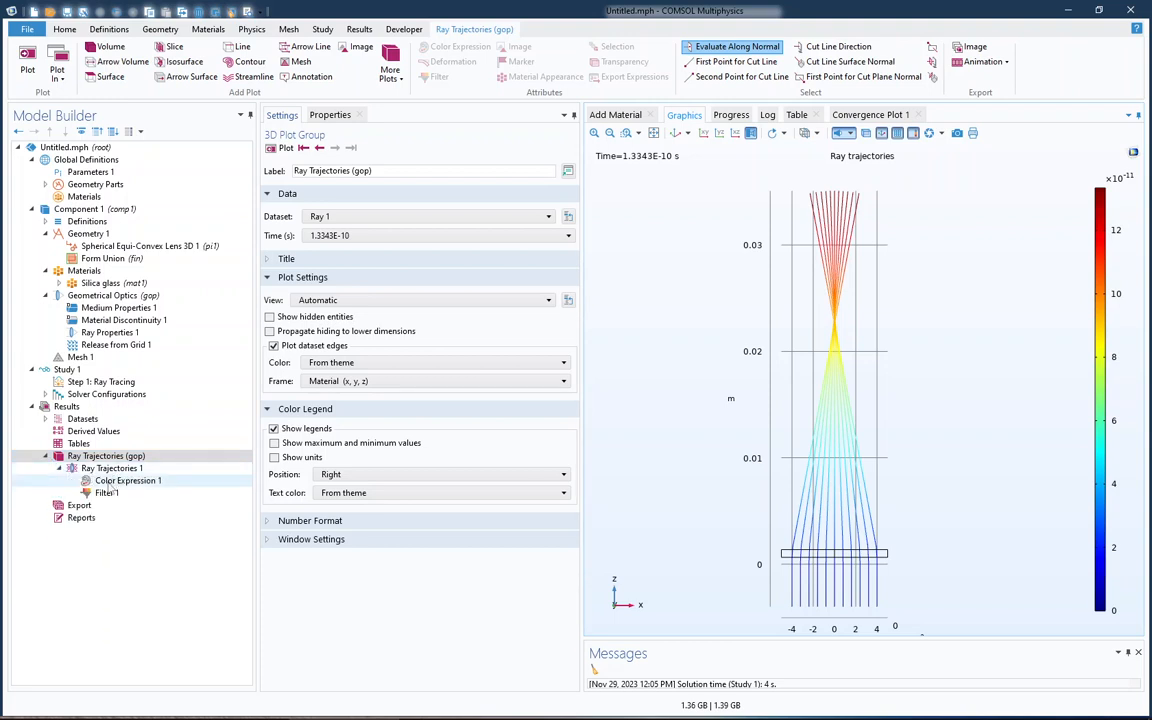
{"action": "left_click", "coordinate": [112, 482]}
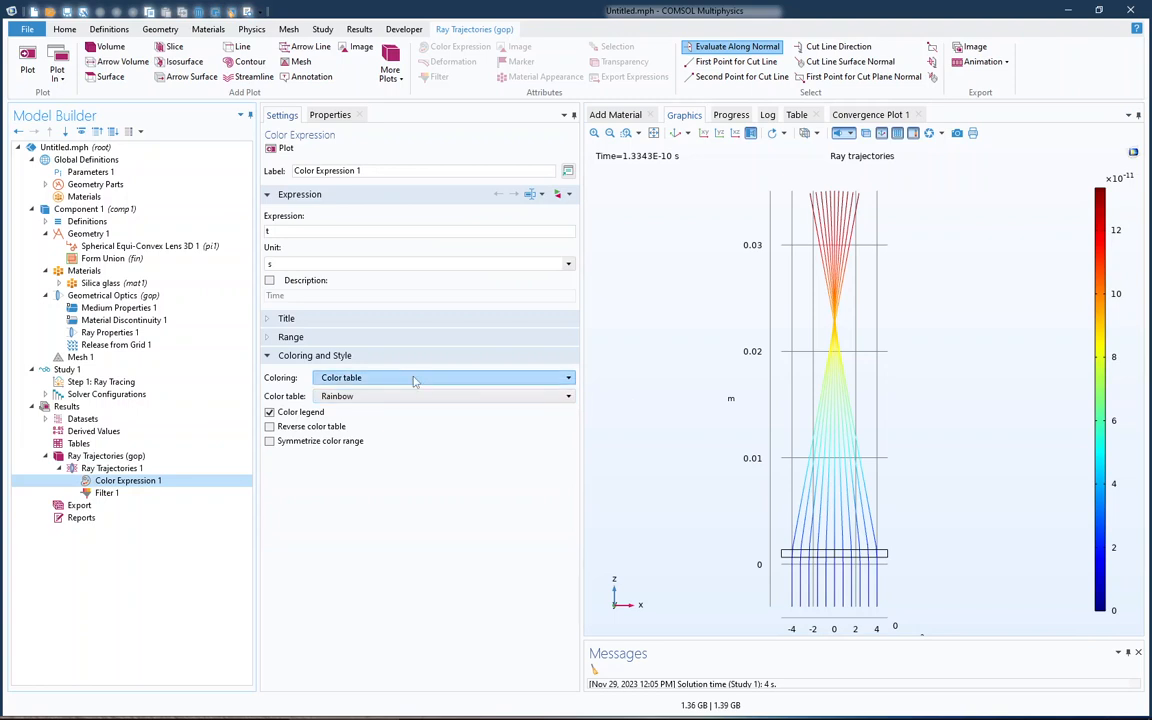
{"action": "left_click", "coordinate": [413, 378]}
{"action": "left_click", "coordinate": [372, 406]}
{"action": "left_click", "coordinate": [362, 398]}
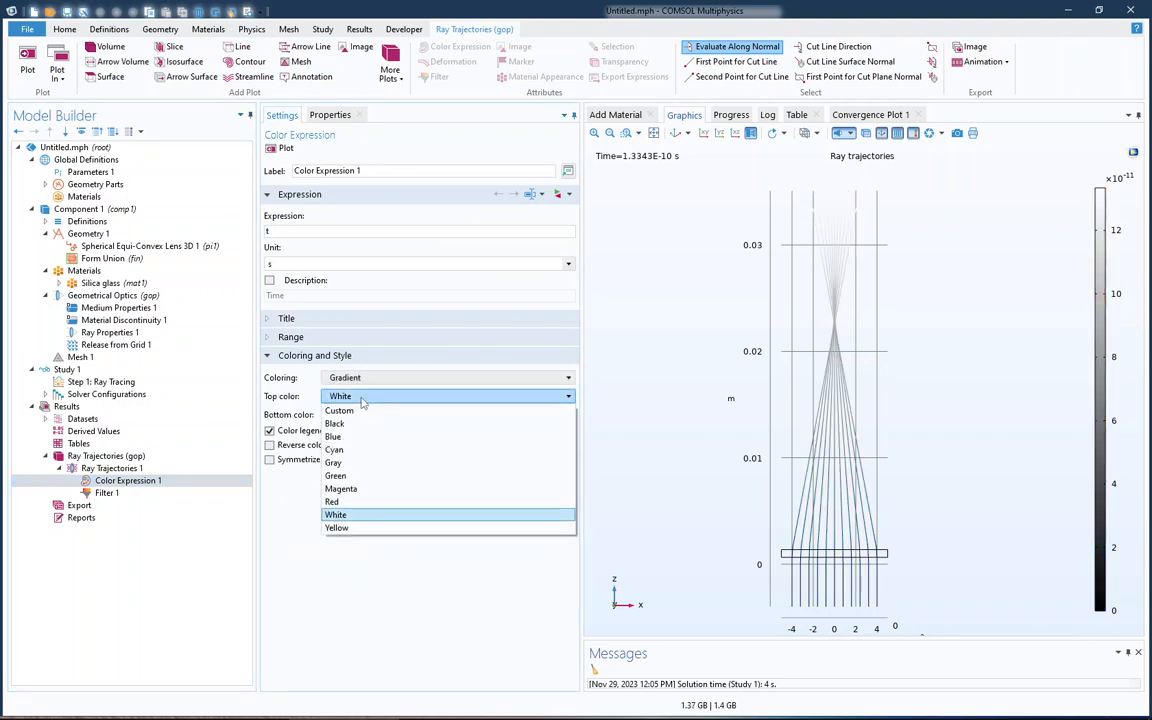
{"action": "left_click", "coordinate": [335, 423]}
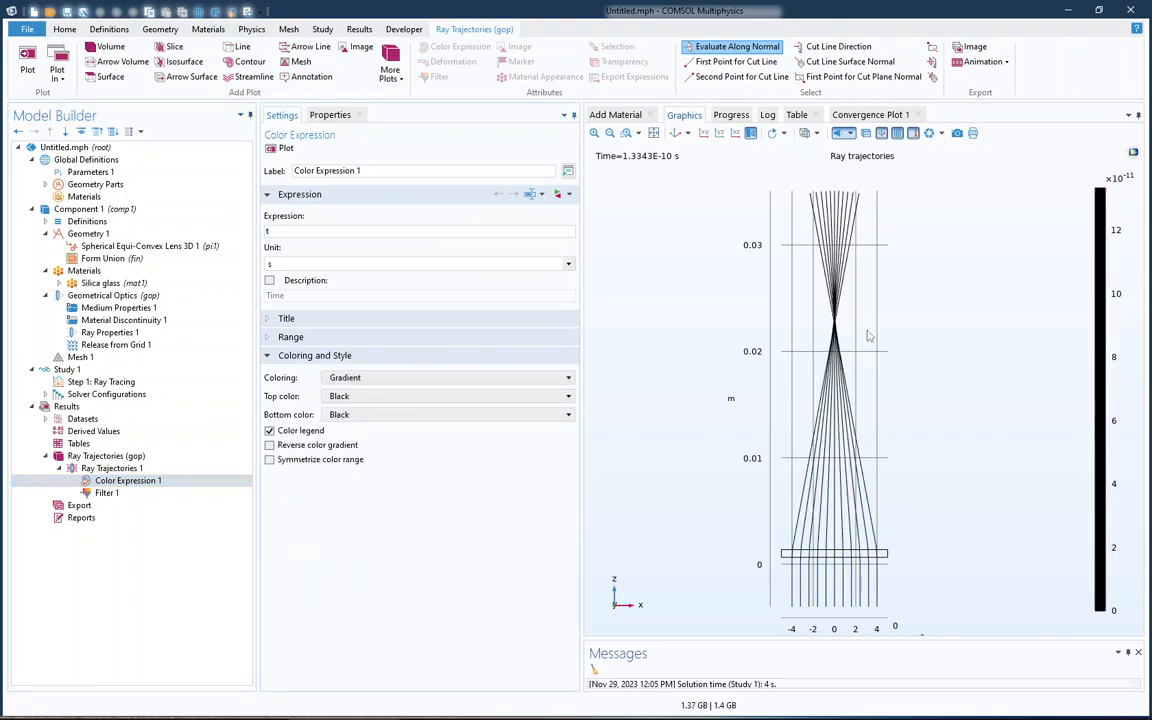
- Examine up close where the rays cross near the focus and how they pass through the lens
{"action": "left_click", "coordinate": [627, 134]}
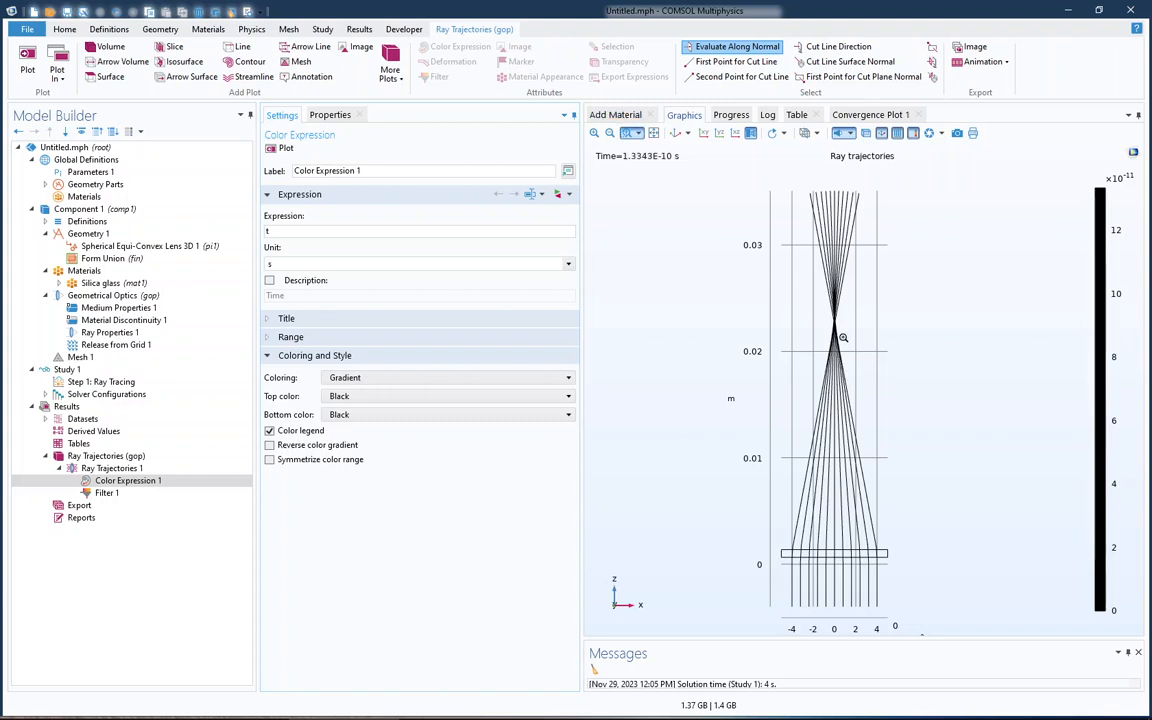
{"action": "left_click_drag", "start_coordinate": [827, 313], "coordinate": [846, 334]}
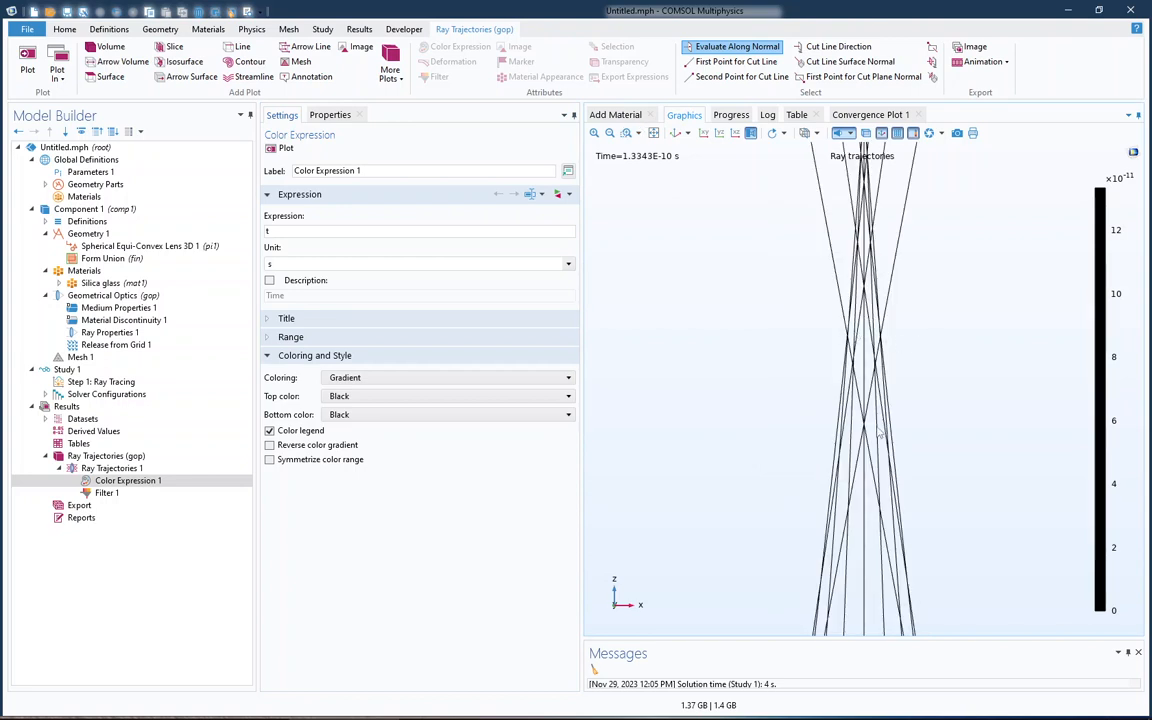
{"action": "middle_click_drag", "start_coordinate": [952, 290], "coordinate": [963, 470]}
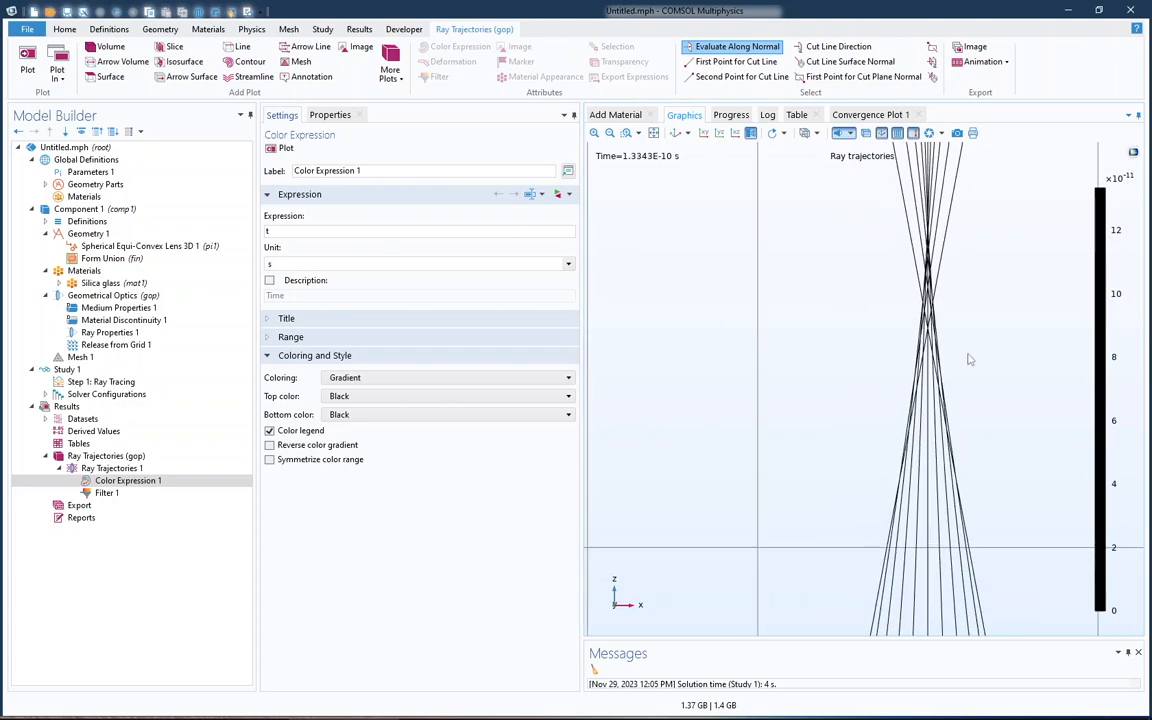
{"action": "right_click_drag", "start_coordinate": [968, 358], "coordinate": [834, 420]}
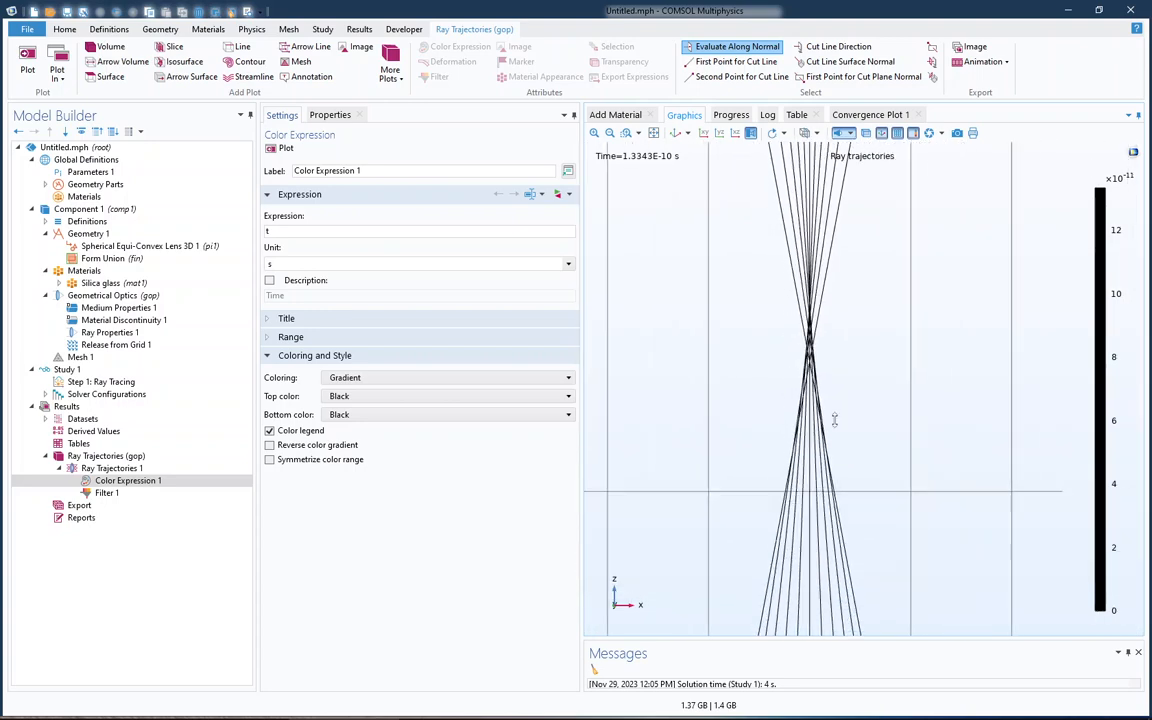
{"action": "middle_click_drag", "start_coordinate": [853, 346], "coordinate": [868, 508]}
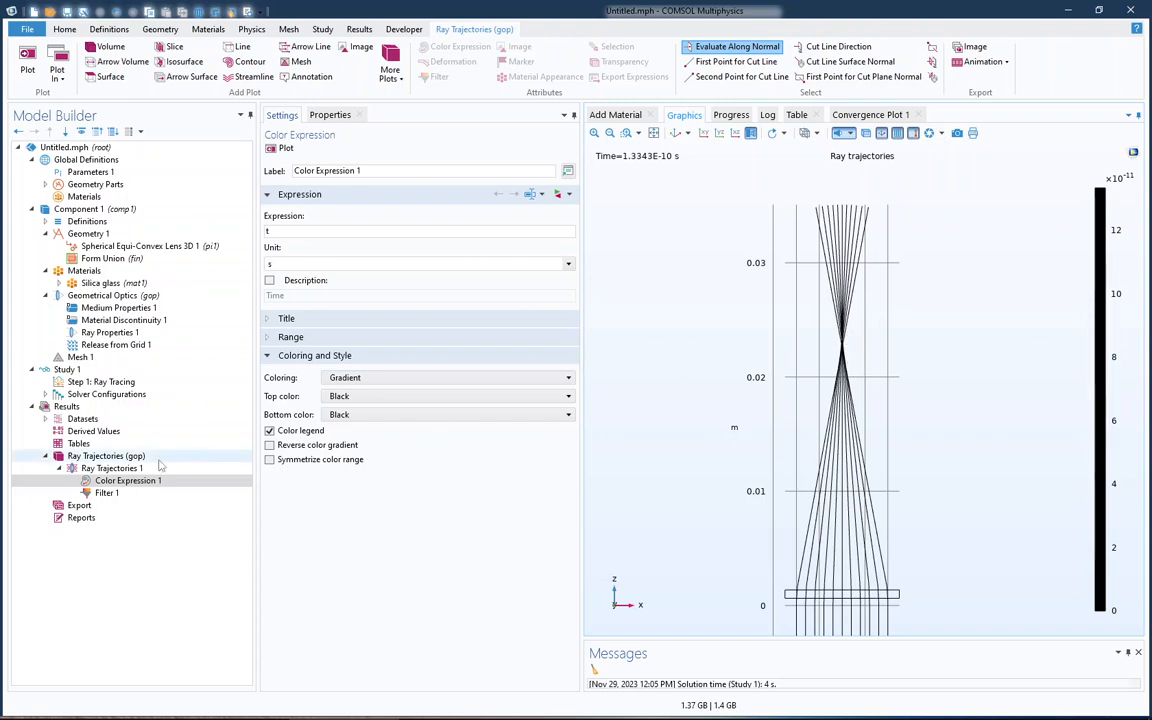
{"action": "scroll", "coordinate": [871, 614], "scroll_direction": "up", "scroll_amount": 4}
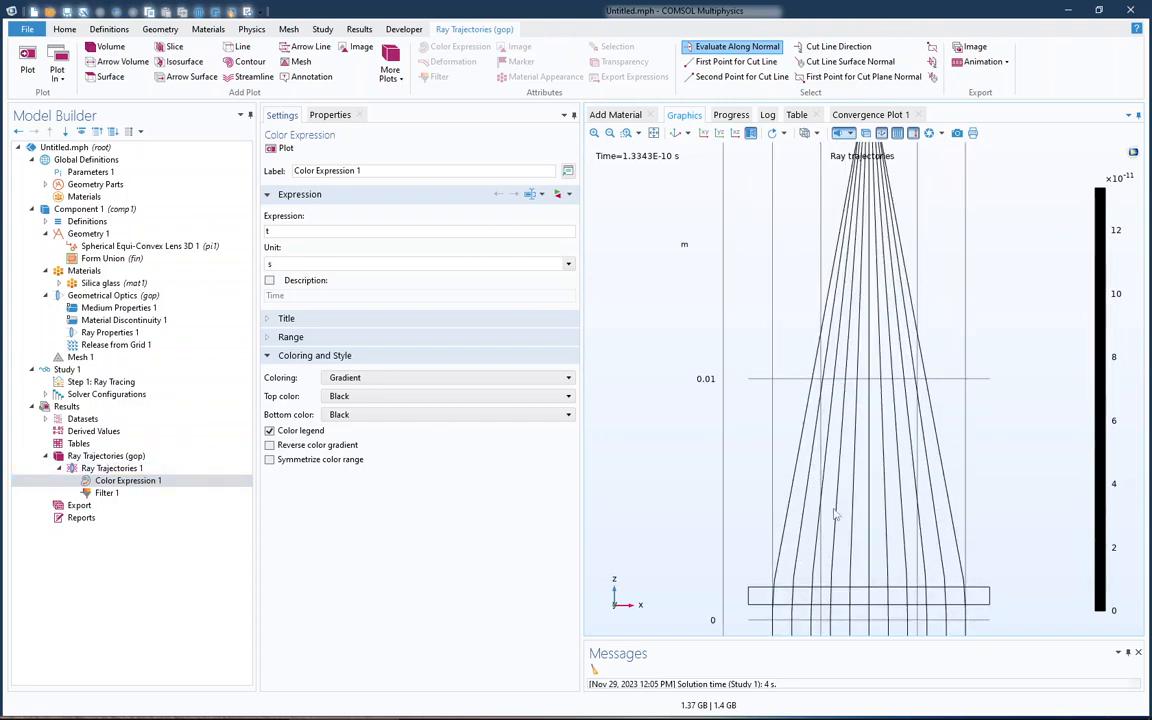
- Add a Slice plot to the Ray Trajectories group using zx-planes with 1 plane
{"action": "right_click", "coordinate": [100, 456]}
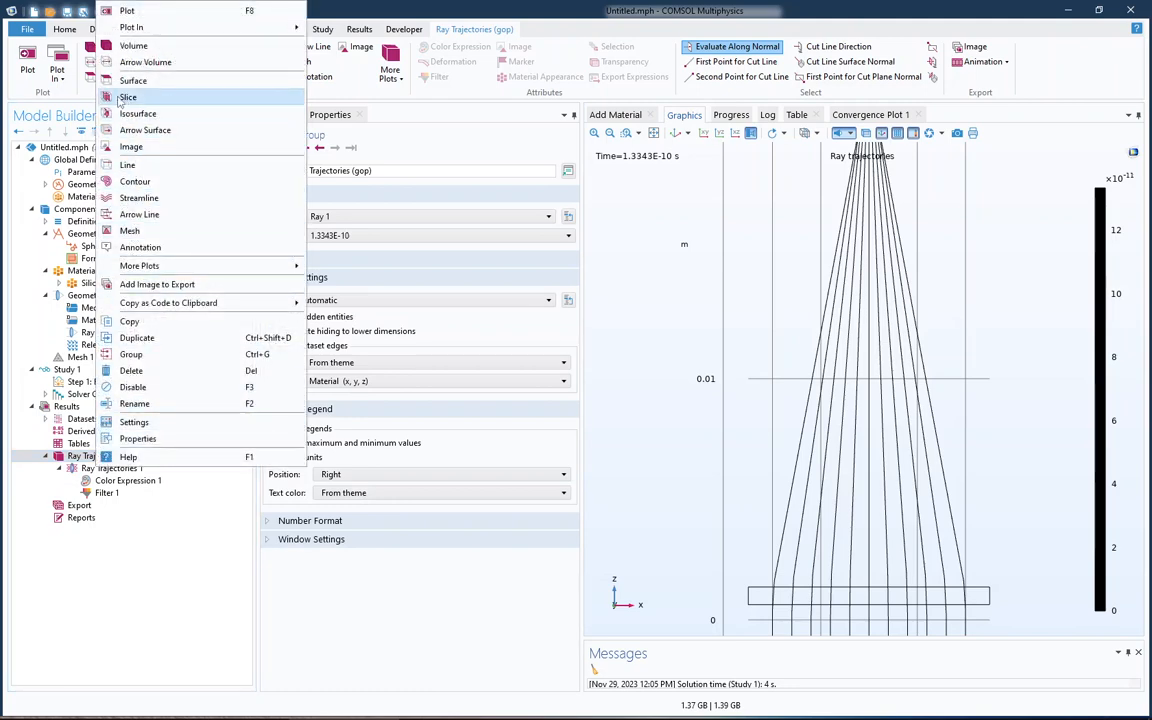
{"action": "key", "text": "Escape"}
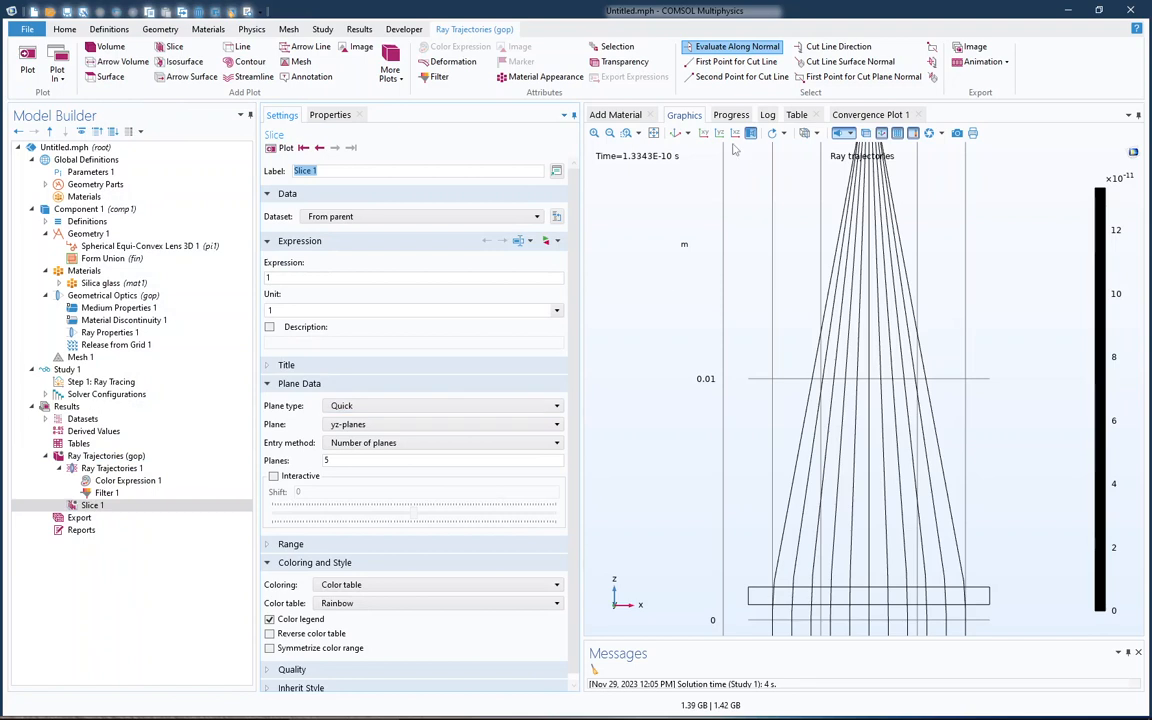
{"action": "left_click", "coordinate": [348, 426]}
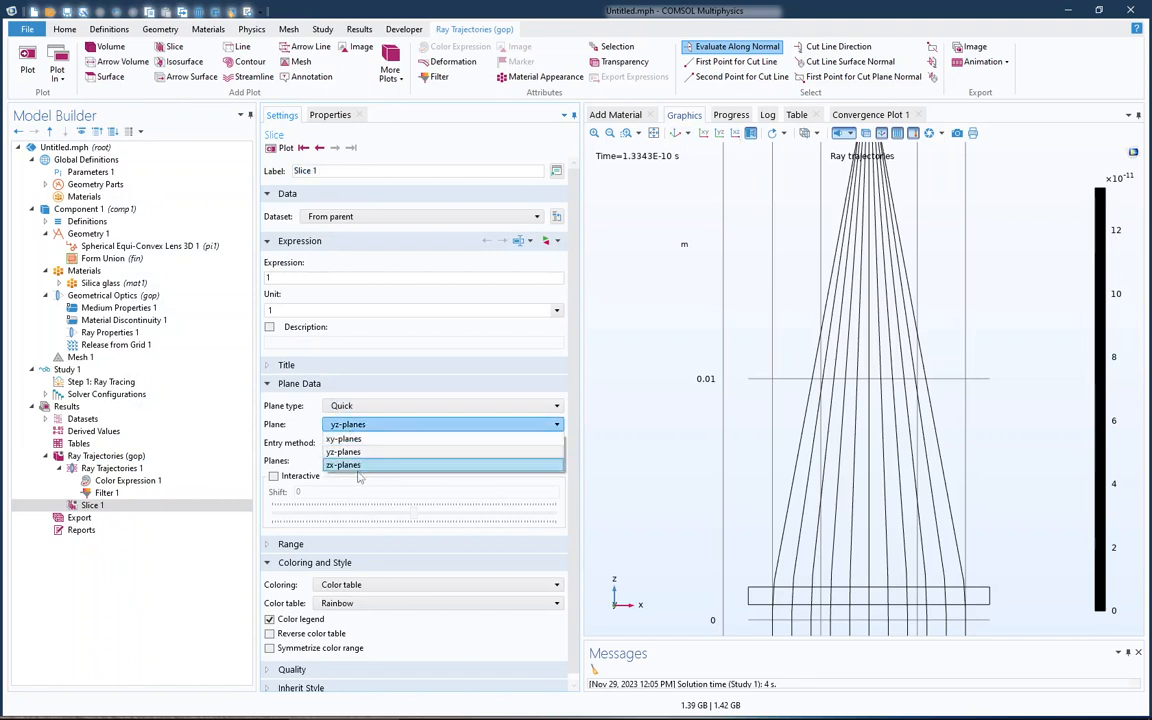
{"action": "left_click", "coordinate": [357, 466]}
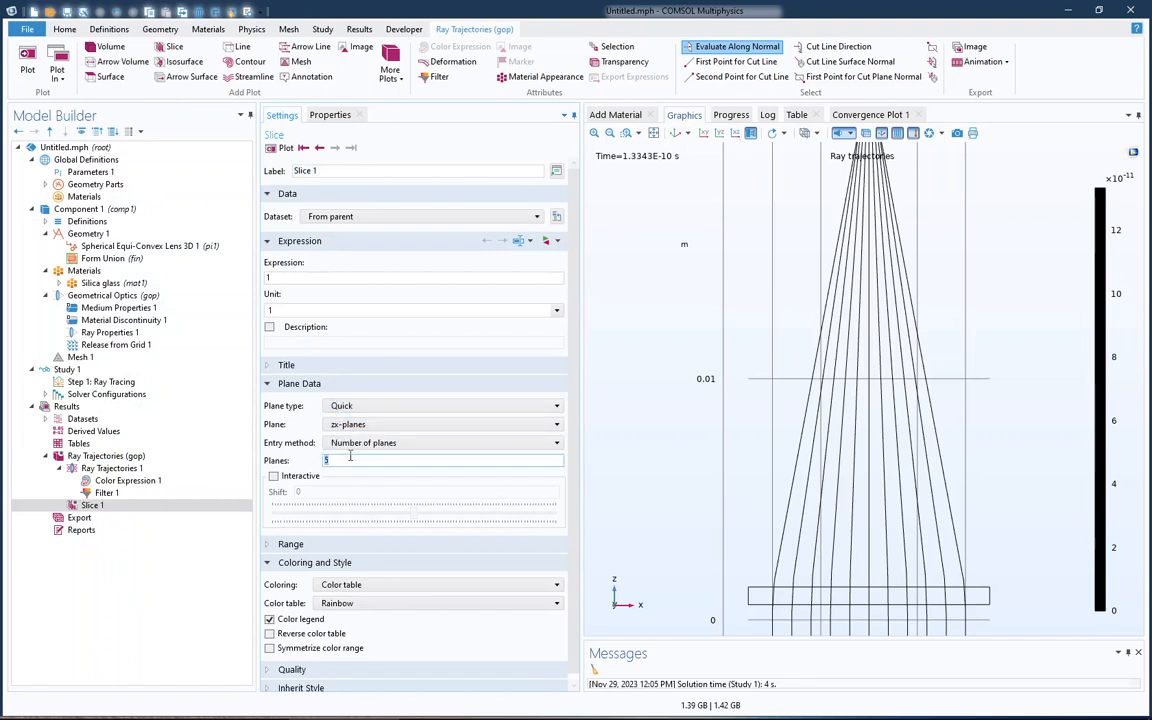
{"action": "type", "text": "1"}
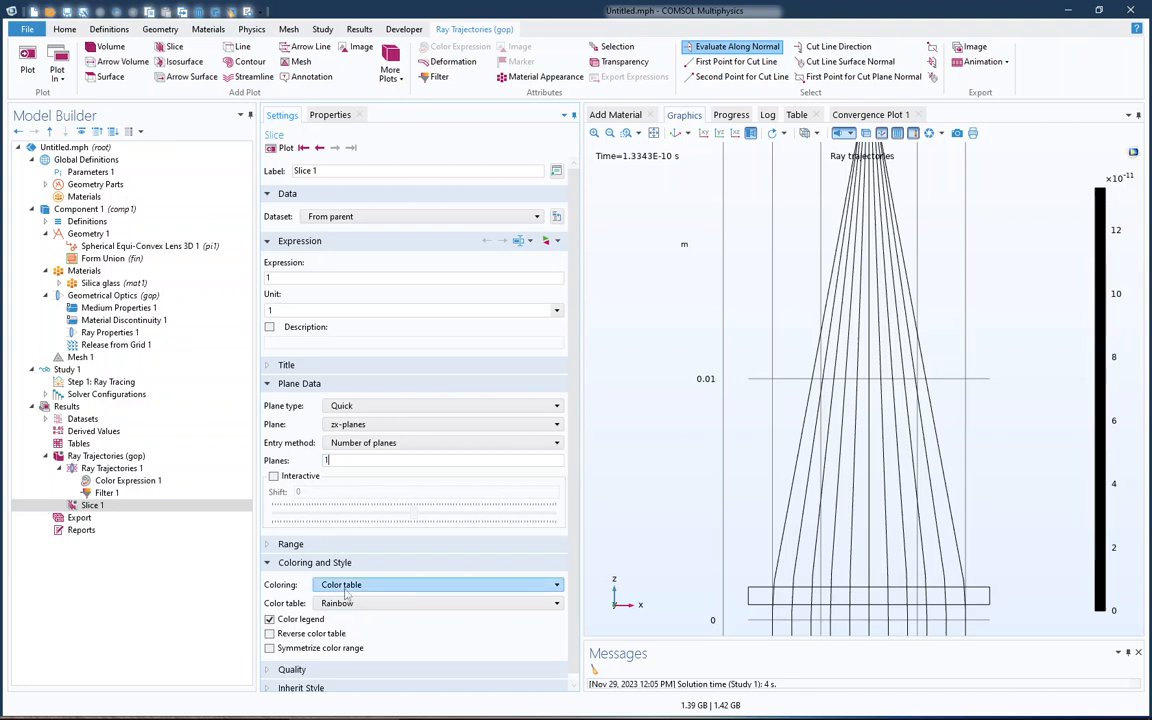
- Set the slice to Uniform coloring in Gray and plot it
{"action": "left_click", "coordinate": [346, 588]}
{"action": "left_click", "coordinate": [340, 620]}
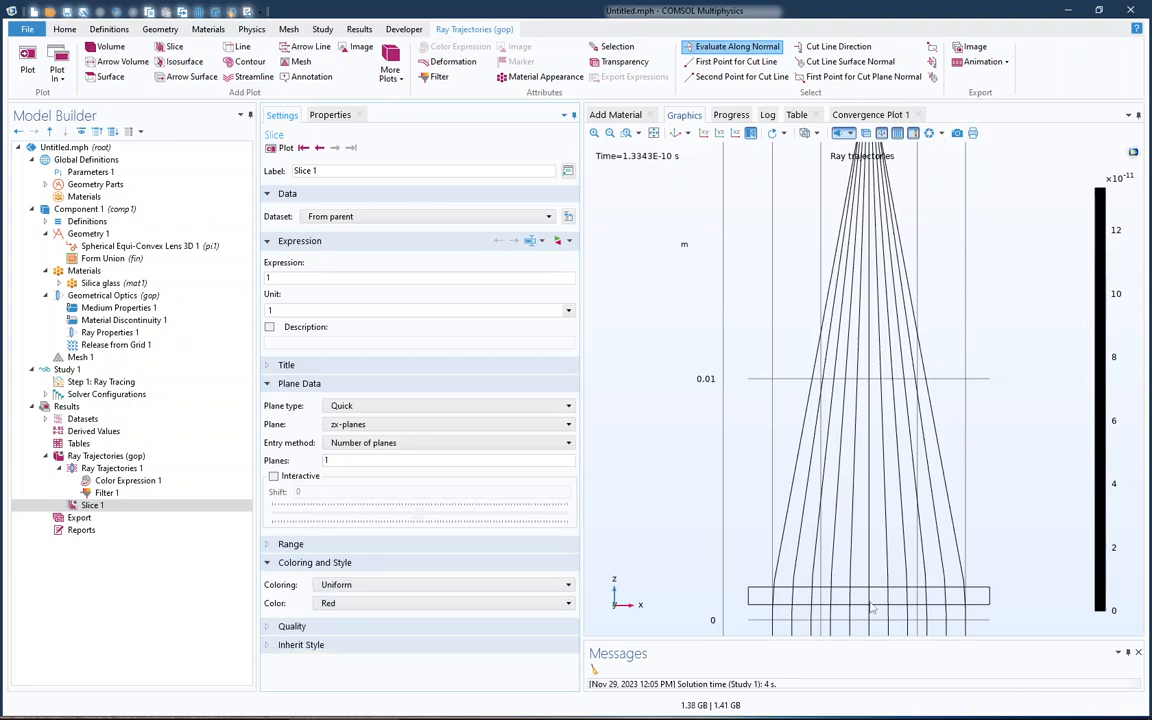
{"action": "left_click", "coordinate": [340, 603]}
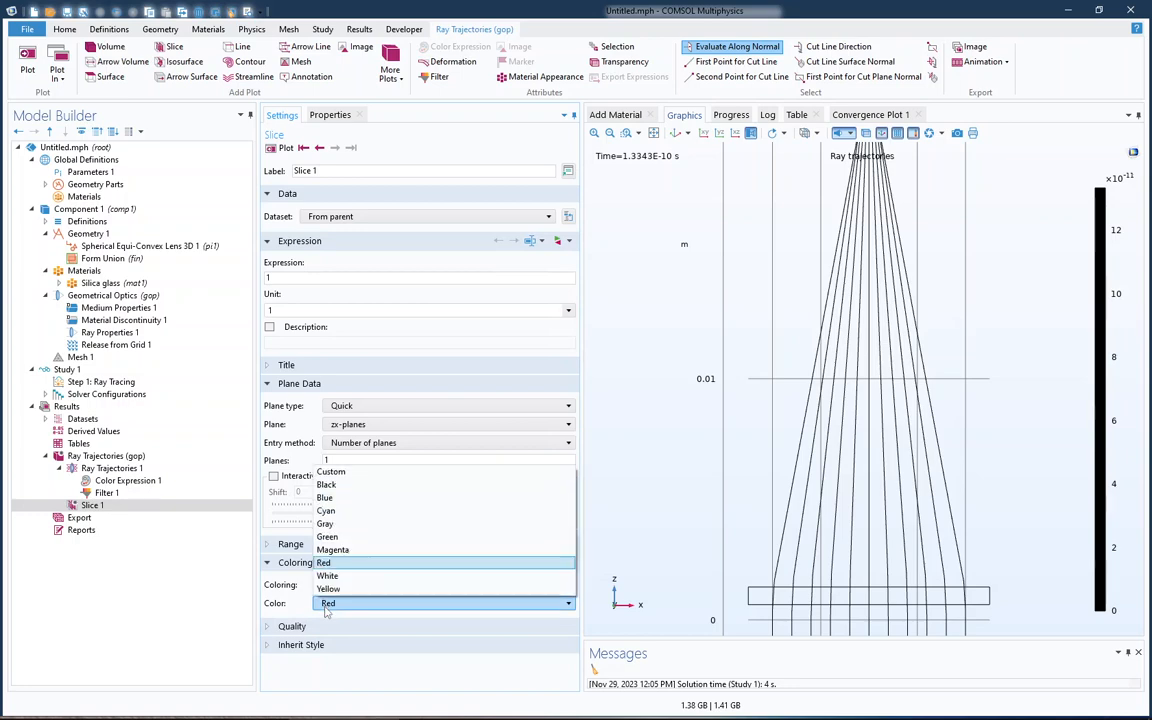
{"action": "left_click", "coordinate": [339, 524]}
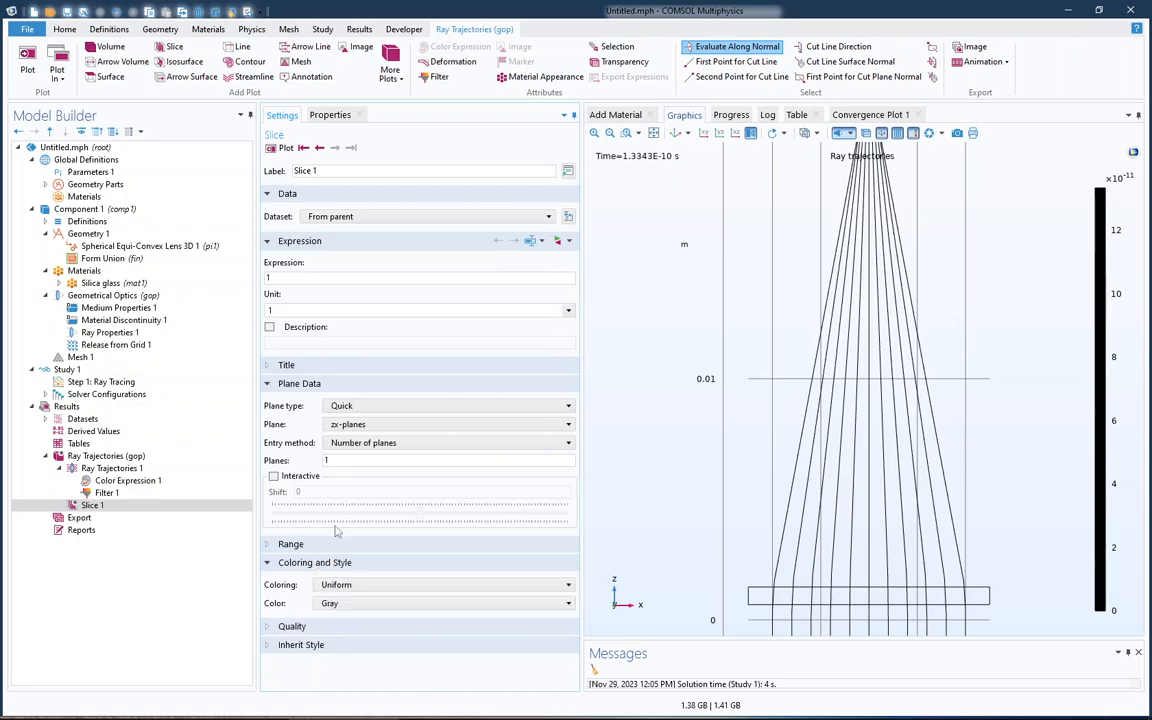
{"action": "left_click", "coordinate": [285, 149]}
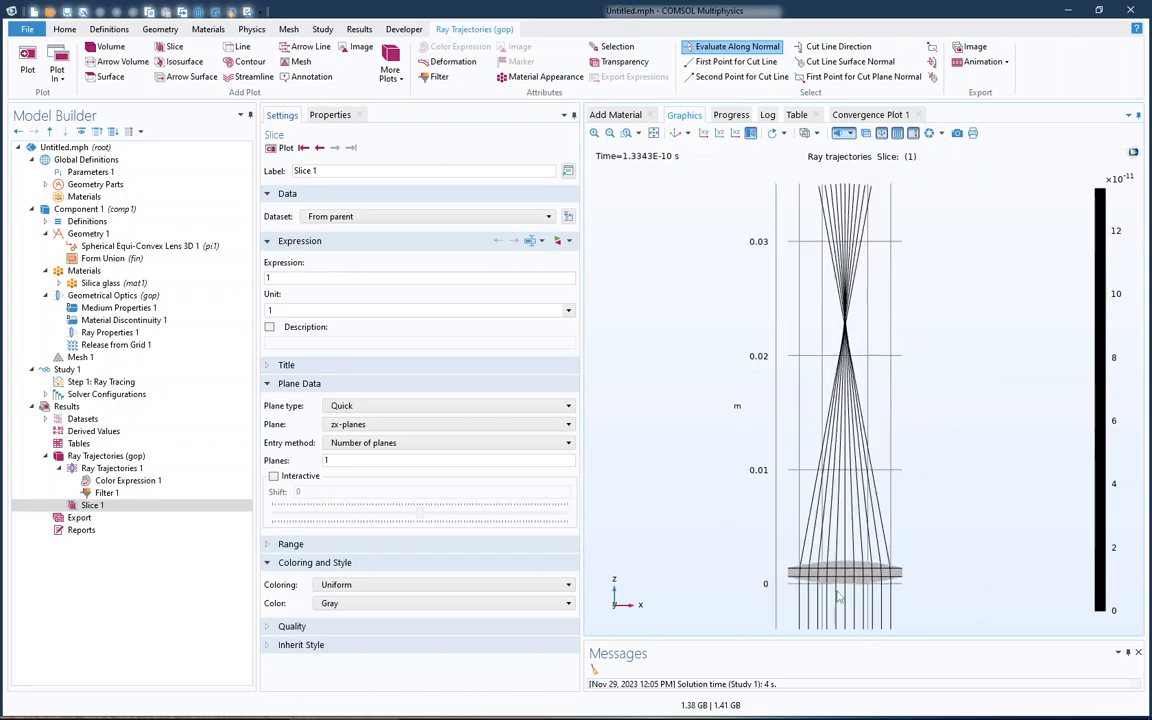
- Rotate the ray plot right by 90° so the optical axis lies horizontally, and widen the graphics area
{"action": "scroll", "coordinate": [838, 596], "scroll_direction": "up", "scroll_amount": 4}
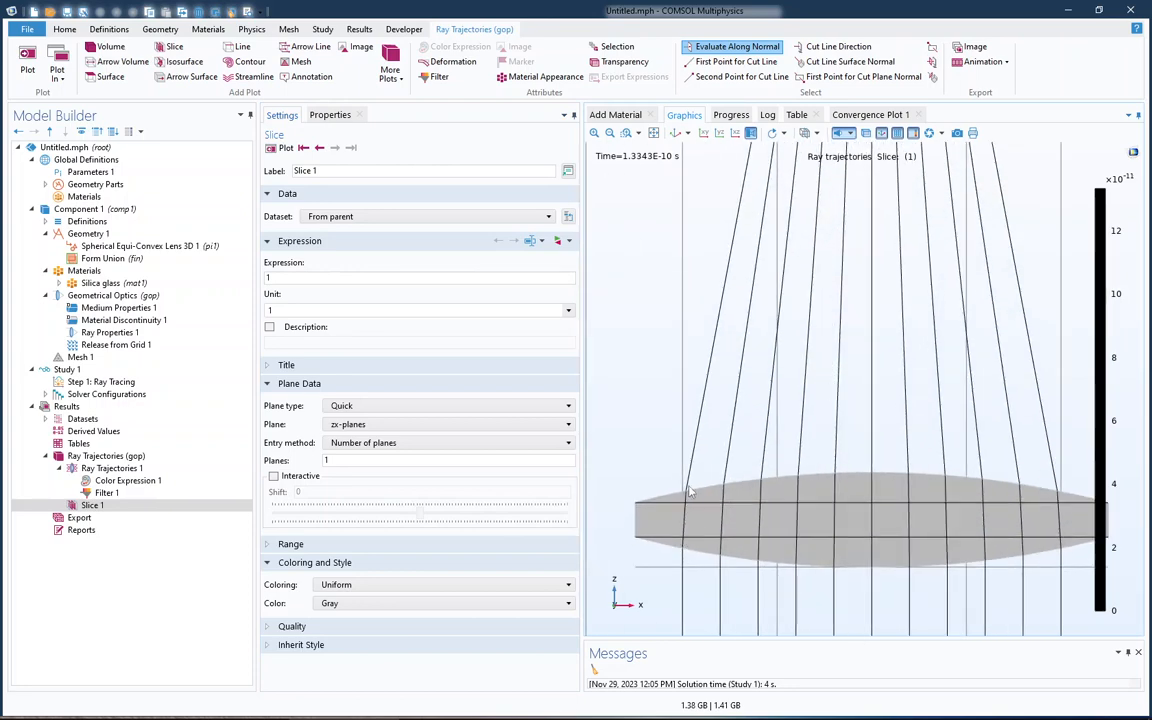
{"action": "scroll", "coordinate": [760, 480], "scroll_direction": "down", "scroll_amount": 6}
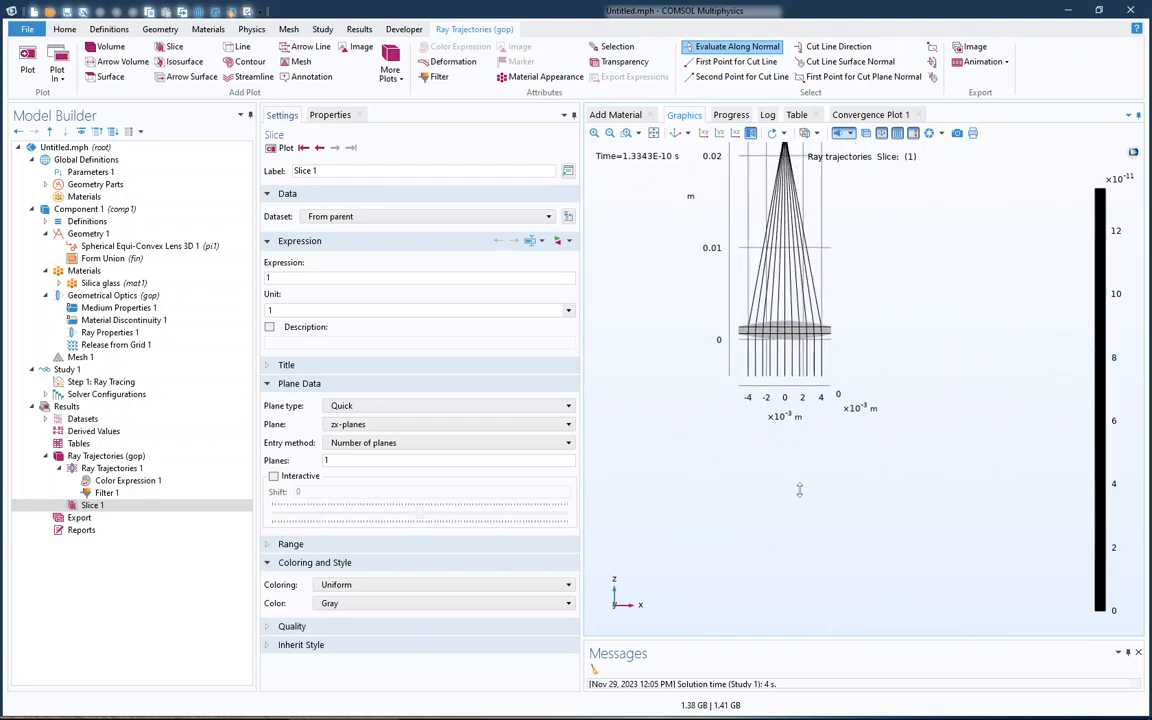
{"action": "right_click_drag", "start_coordinate": [850, 314], "coordinate": [865, 542]}
{"action": "left_click", "coordinate": [783, 133]}
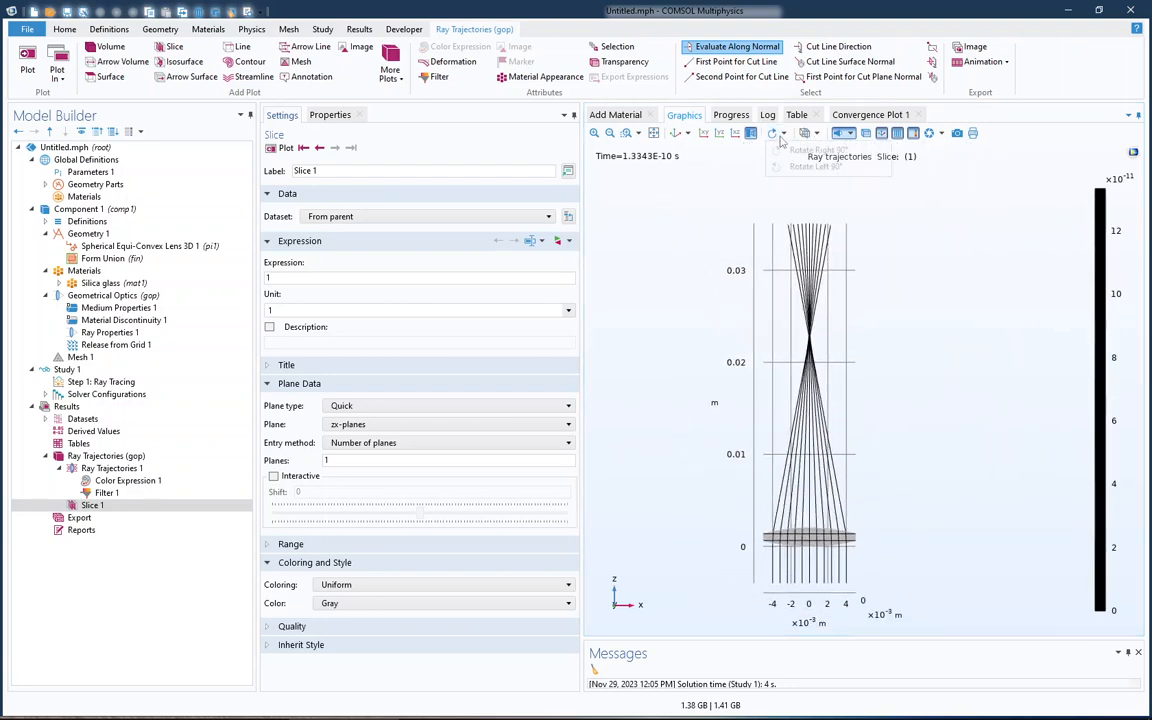
{"action": "left_click", "coordinate": [781, 149]}
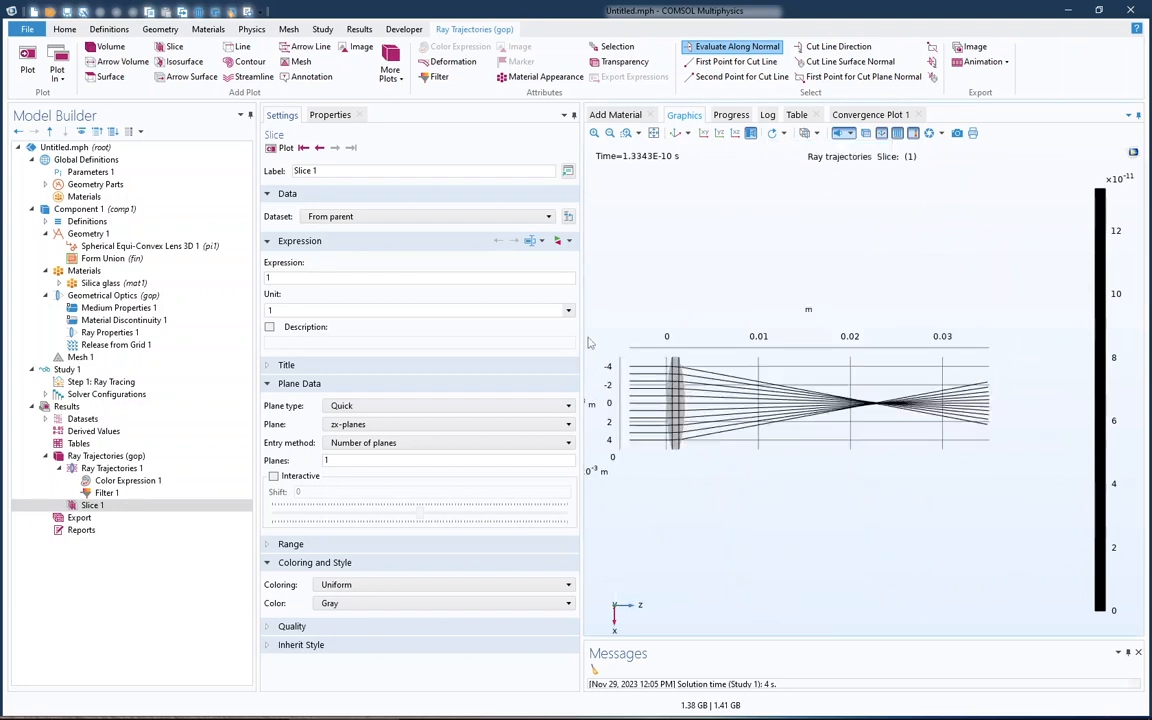
{"action": "left_click", "coordinate": [66, 406]}
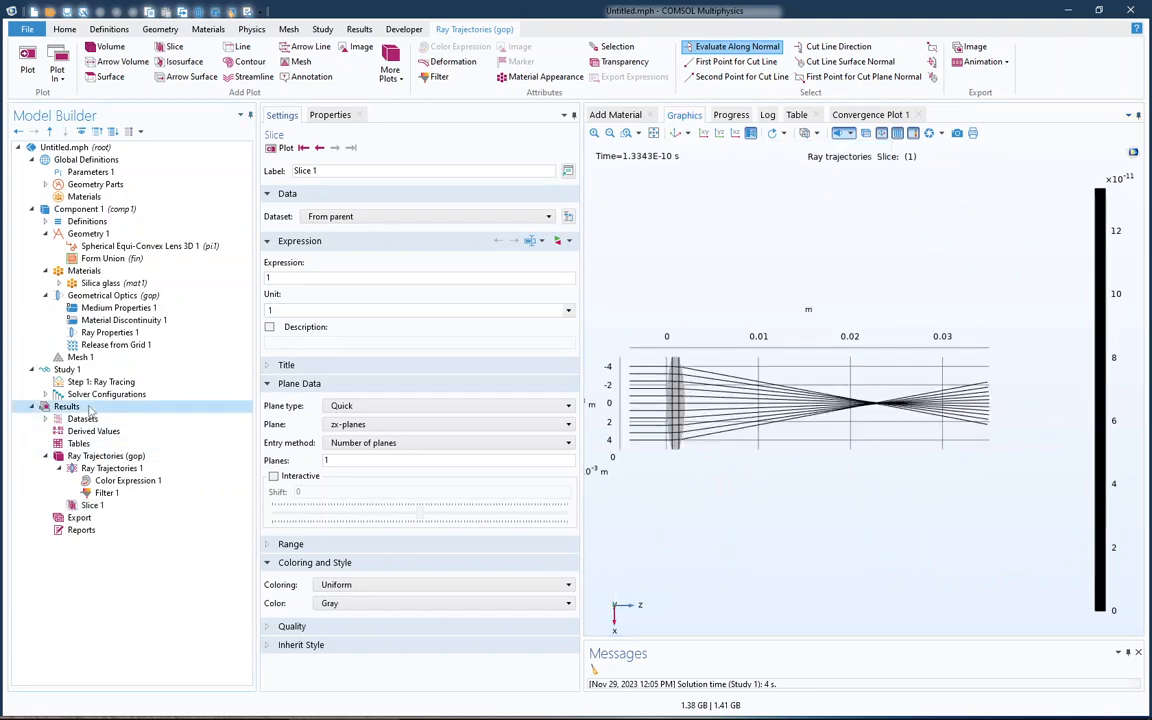
{"action": "left_click_drag", "start_coordinate": [581, 299], "coordinate": [368, 323]}
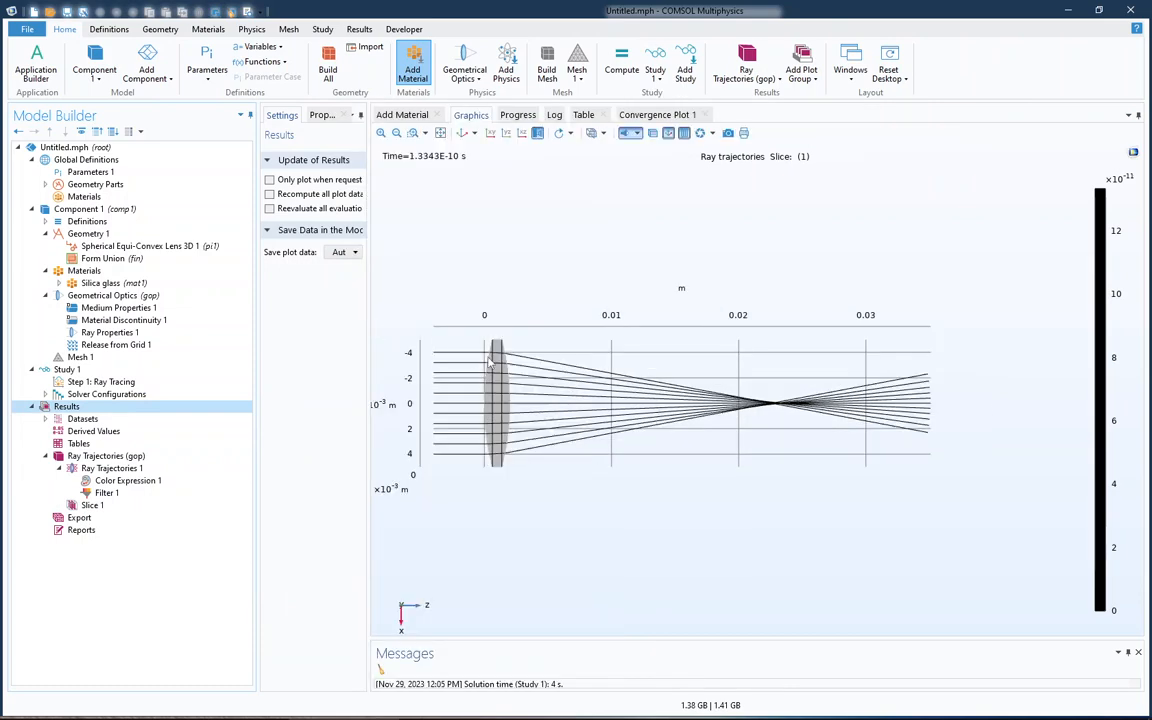
- Hide the grid around the ray plot and inspect the lens and ray fan from an oblique 3D angle
{"action": "right_click_drag", "start_coordinate": [714, 466], "coordinate": [770, 461]}
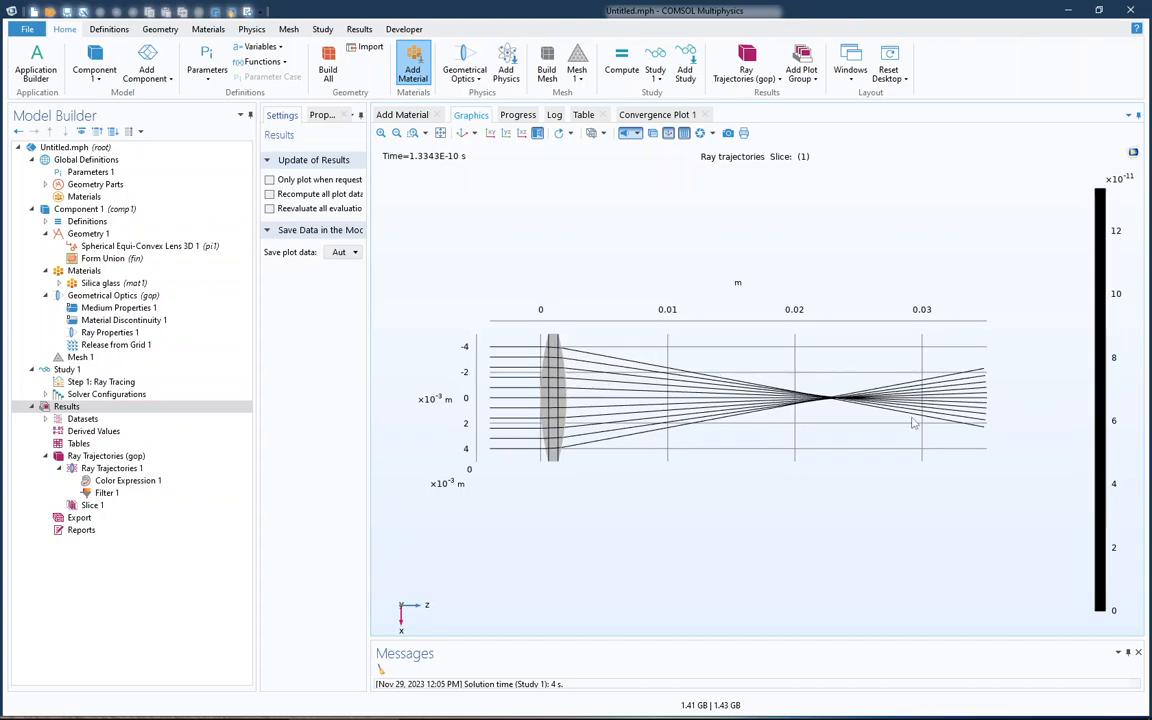
{"action": "left_click", "coordinate": [684, 134]}
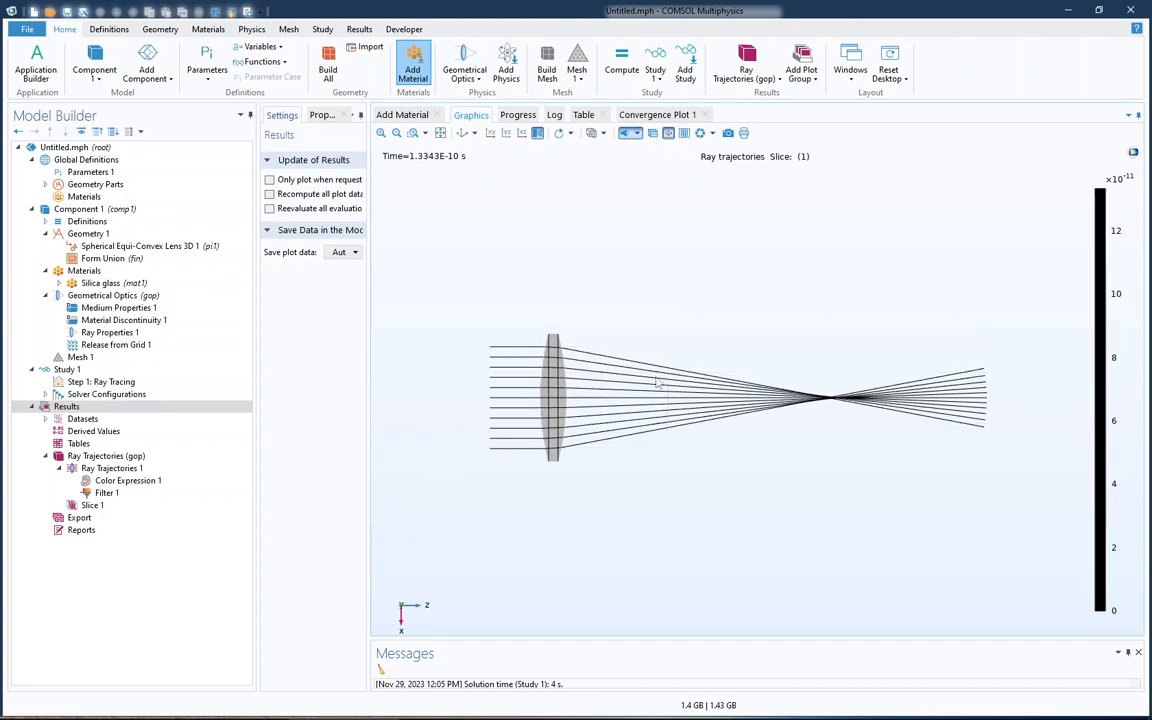
{"action": "mouse_move", "coordinate": [826, 390]}
{"action": "middle_mouse_down"}
{"action": "mouse_move", "coordinate": [823, 368]}
{"action": "mouse_move", "coordinate": [836, 370]}
{"action": "mouse_move", "coordinate": [833, 391]}
{"action": "middle_mouse_up"}
{"action": "left_click_drag", "start_coordinate": [731, 426], "coordinate": [769, 415]}
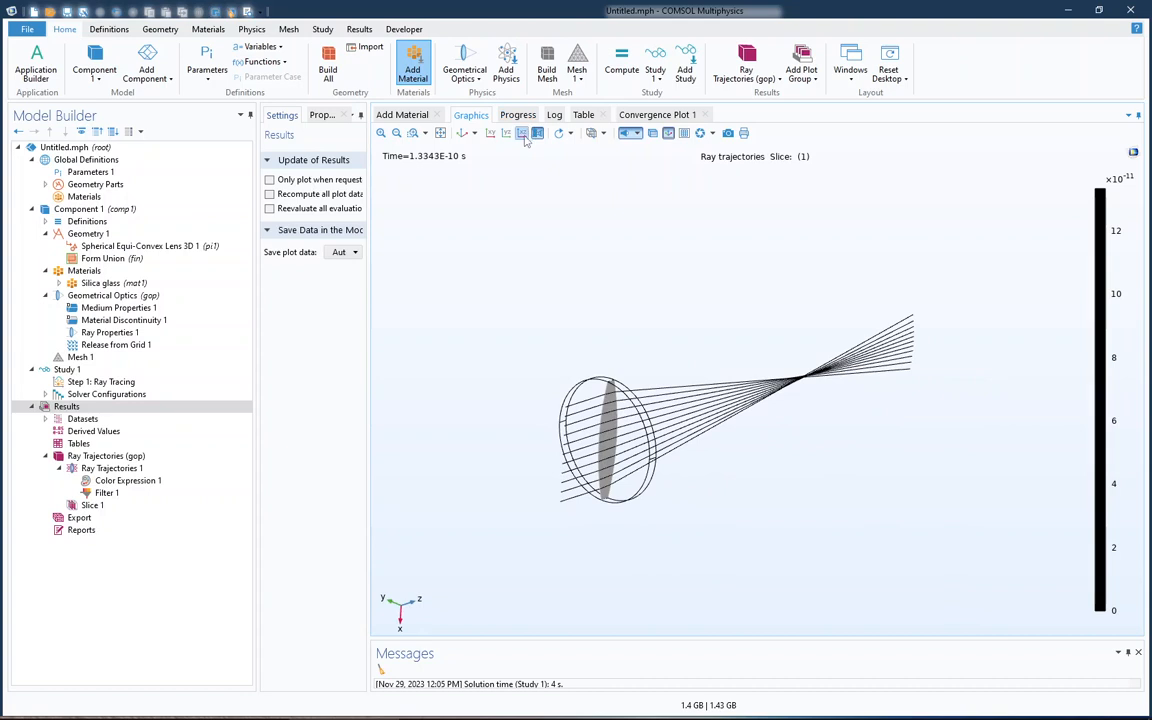
- Return the ray plot to the xz view and rotate it right by 90° so the optical axis lies horizontally
{"action": "left_click", "coordinate": [523, 135]}
{"action": "left_click", "coordinate": [570, 133]}
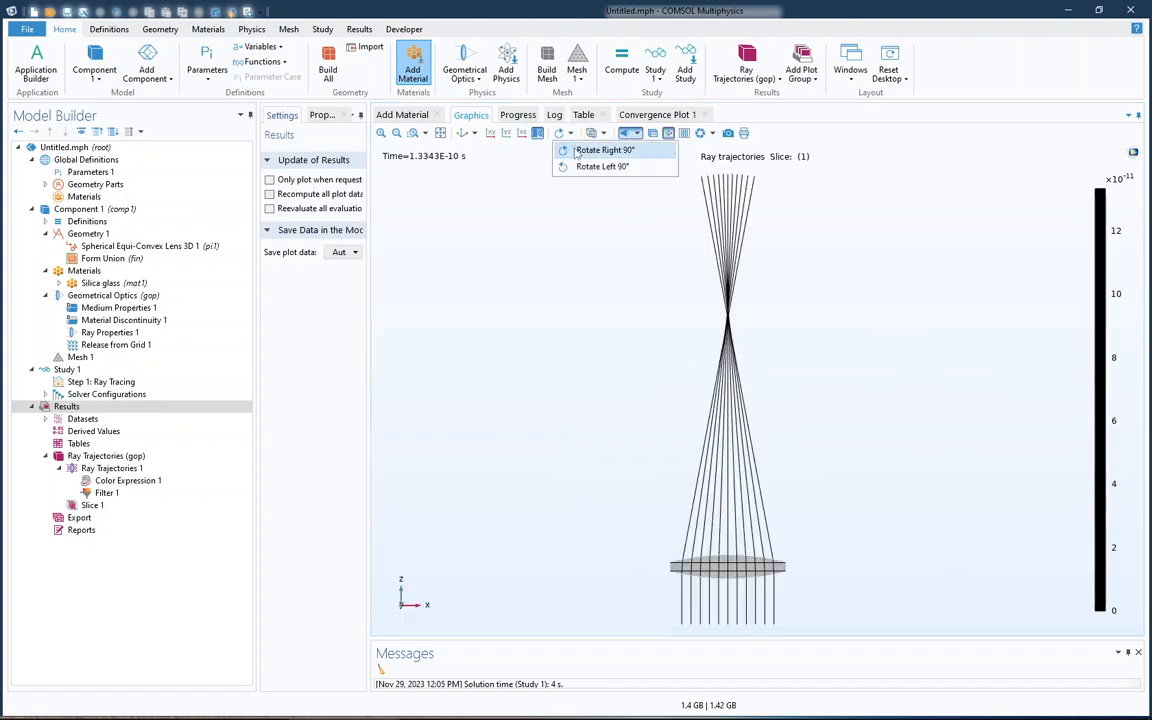
{"action": "left_click", "coordinate": [590, 165]}
{"action": "middle_click_drag", "start_coordinate": [728, 385], "coordinate": [730, 332]}
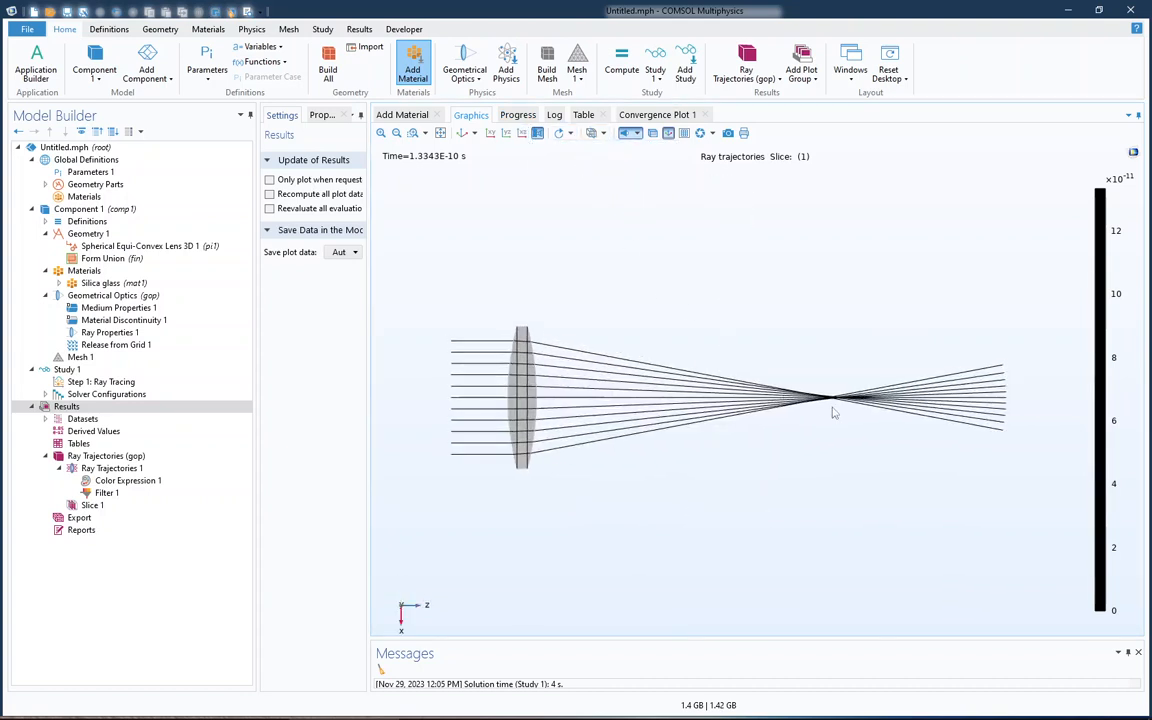
- Examine the ray crossings around the focal point up close, and return to the full lens and ray path
{"action": "middle_click_drag", "start_coordinate": [831, 410], "coordinate": [807, 121]}
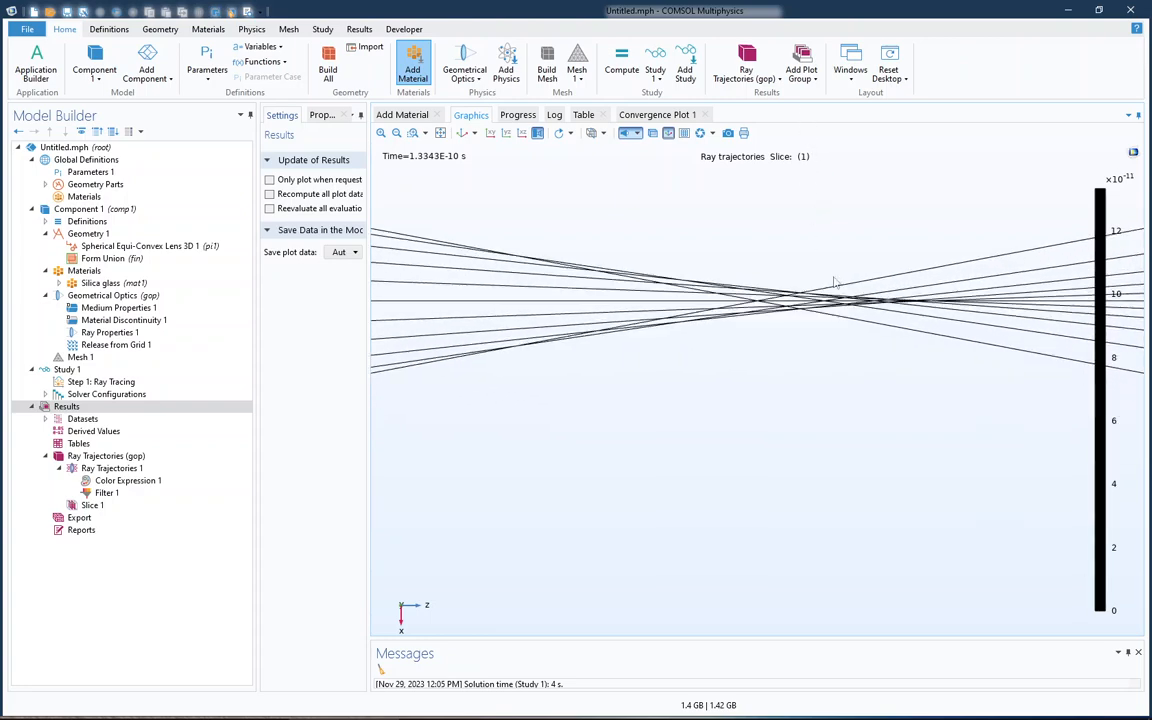
{"action": "middle_click_drag", "start_coordinate": [895, 291], "coordinate": [899, 341]}
{"action": "middle_click_drag", "start_coordinate": [896, 288], "coordinate": [870, 318]}
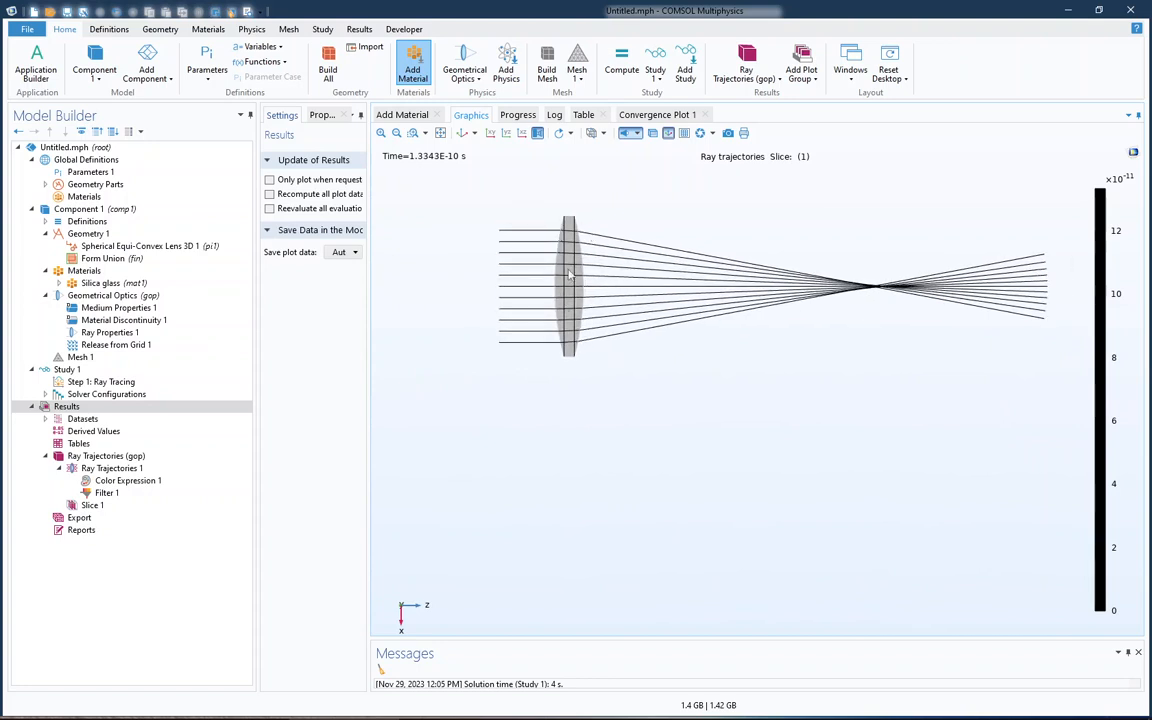